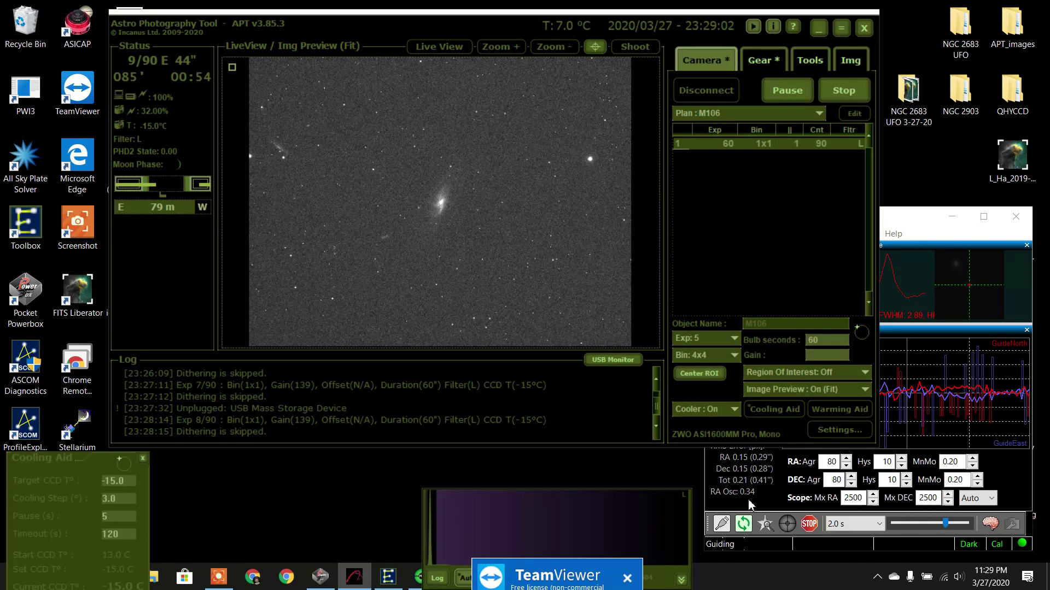
Step: Maximize APT over the M106 preview and move the histogram panel to the lower left
{"action": "left_click", "coordinate": [916, 225]}
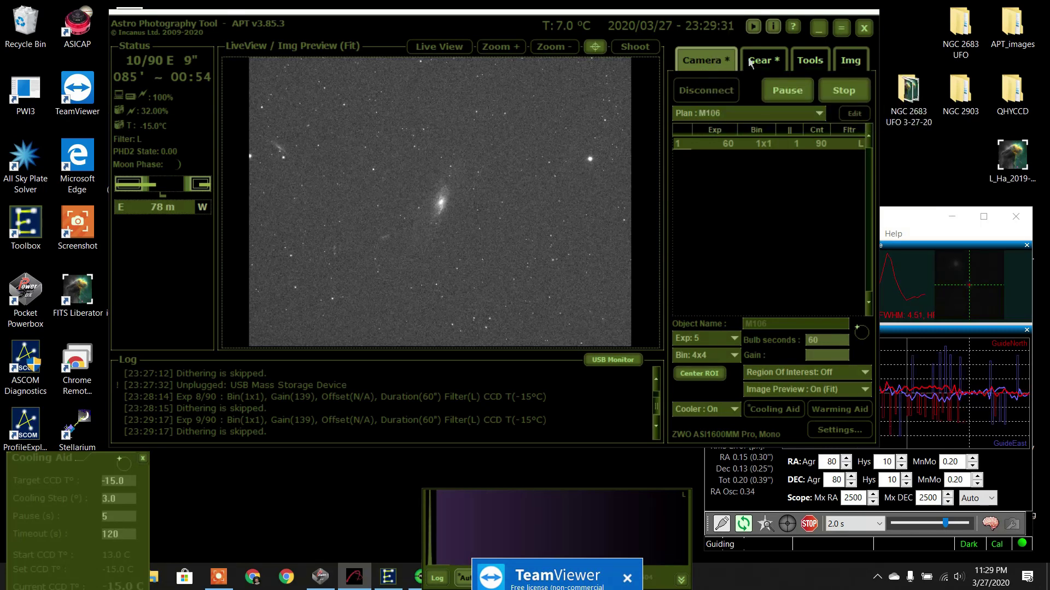
{"action": "left_click", "coordinate": [842, 32]}
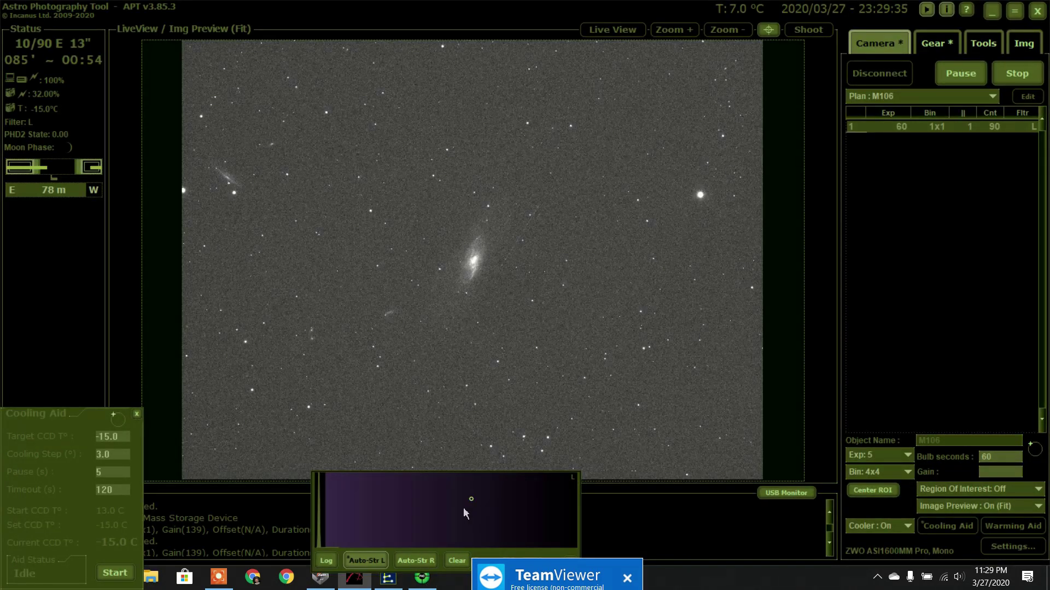
{"action": "left_click_drag", "start_coordinate": [464, 510], "coordinate": [436, 545]}
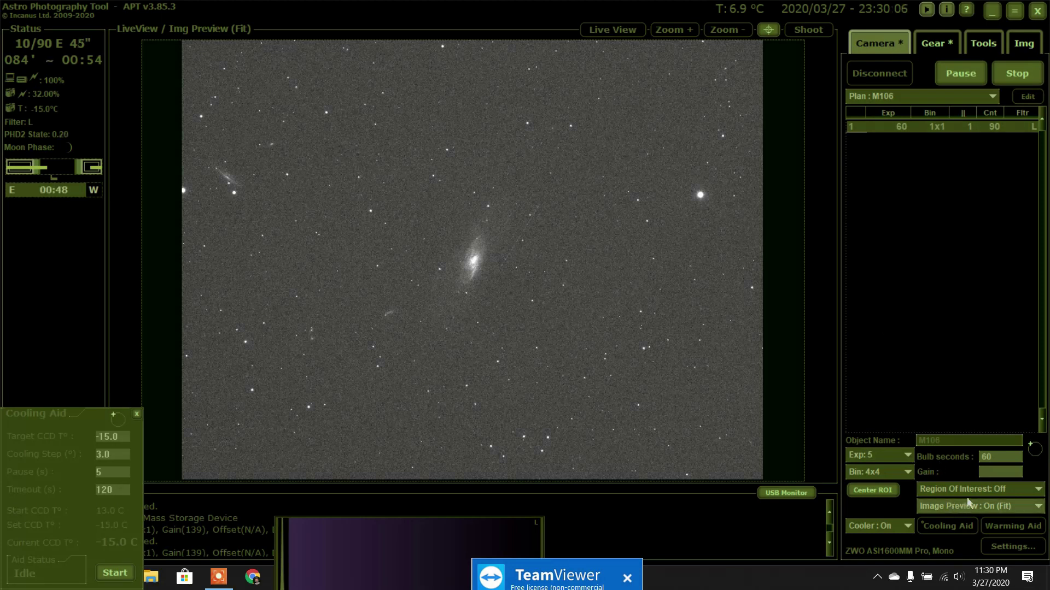
Step: Set APT's image preview mode to On (1:1) Scroll
{"action": "mouse_move", "coordinate": [984, 512]}
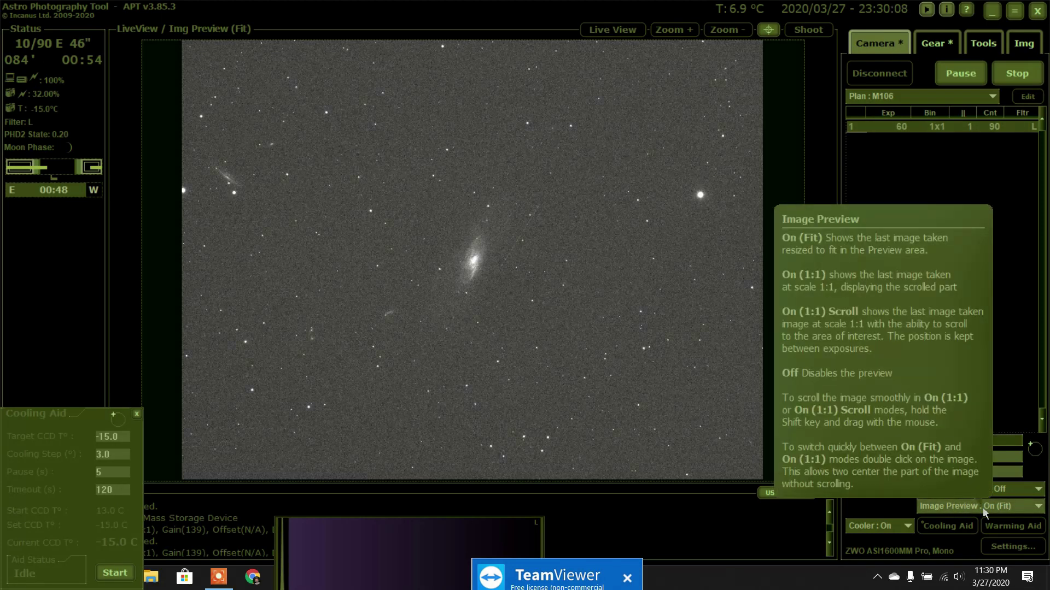
{"action": "left_click", "coordinate": [989, 506]}
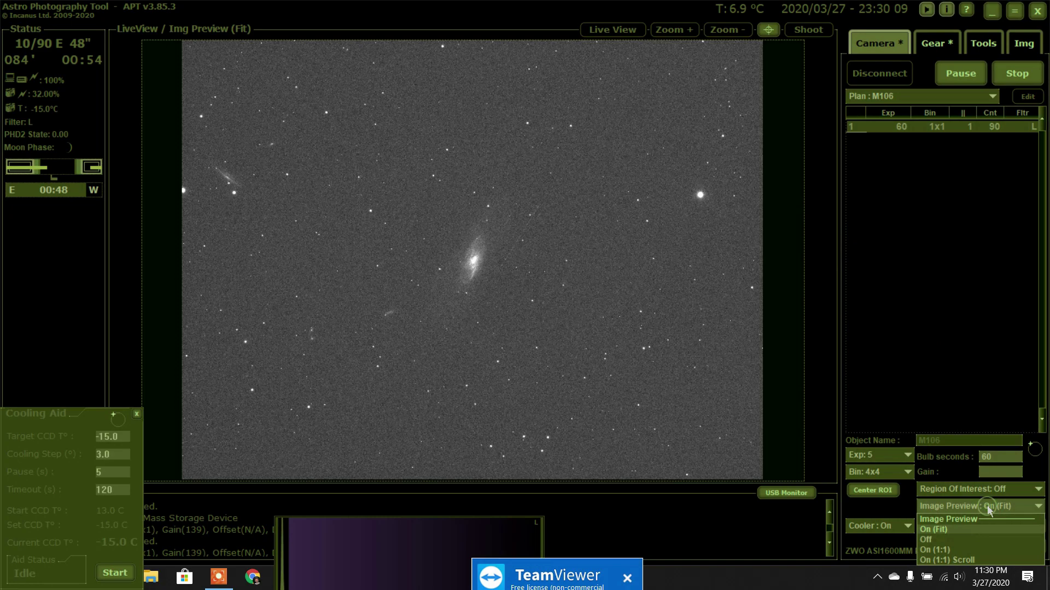
{"action": "left_click", "coordinate": [961, 561]}
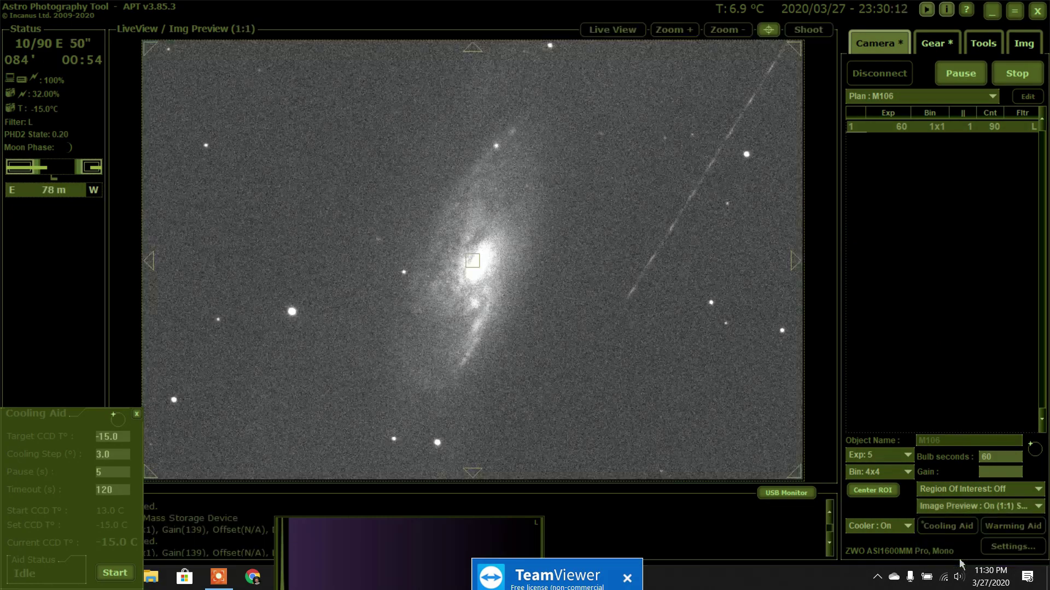
Step: Pan around the full-scale M106 frame with the edge arrows, then recentre on the galaxy
{"action": "left_click", "coordinate": [148, 261]}
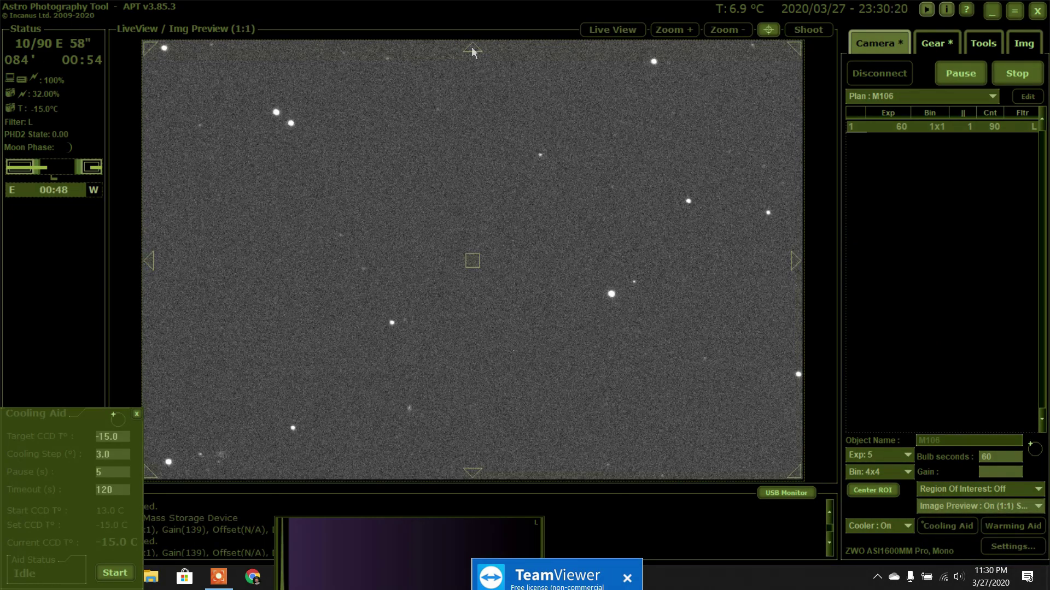
{"action": "left_click", "coordinate": [472, 50]}
{"action": "left_click", "coordinate": [148, 261]}
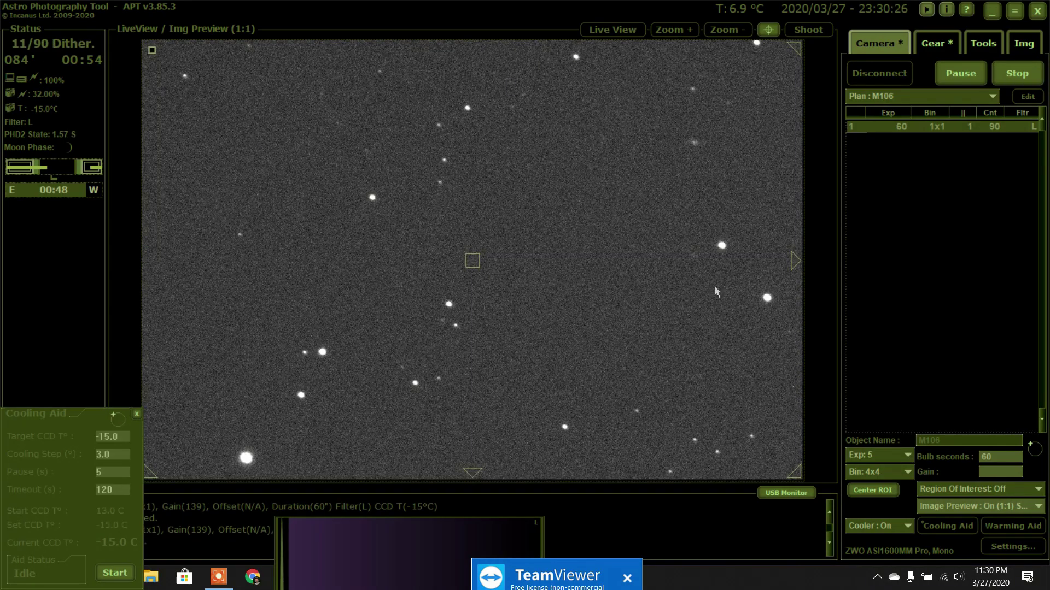
{"action": "left_click", "coordinate": [796, 262]}
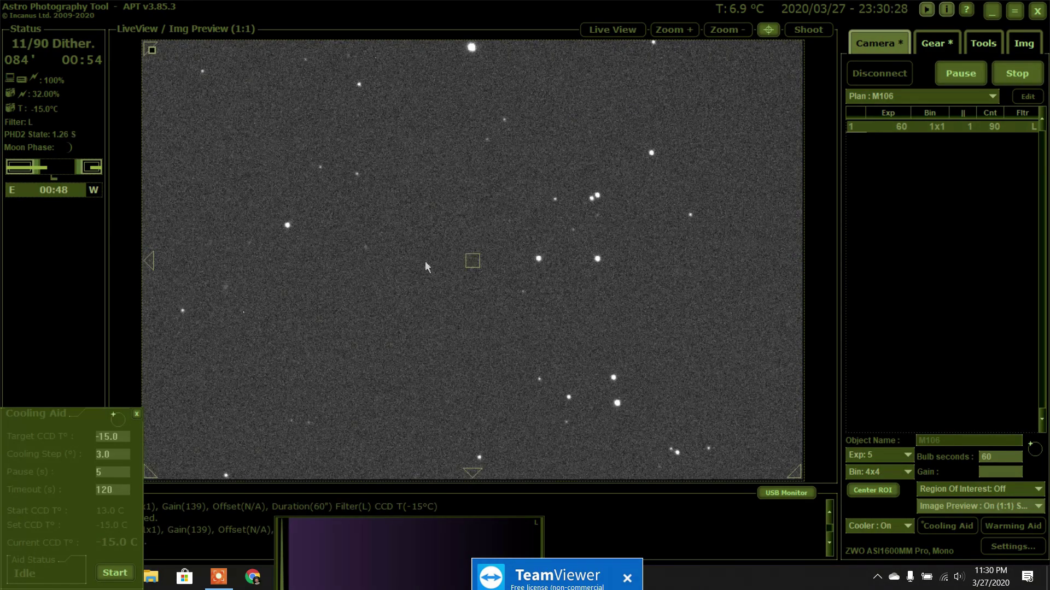
{"action": "left_click", "coordinate": [472, 261]}
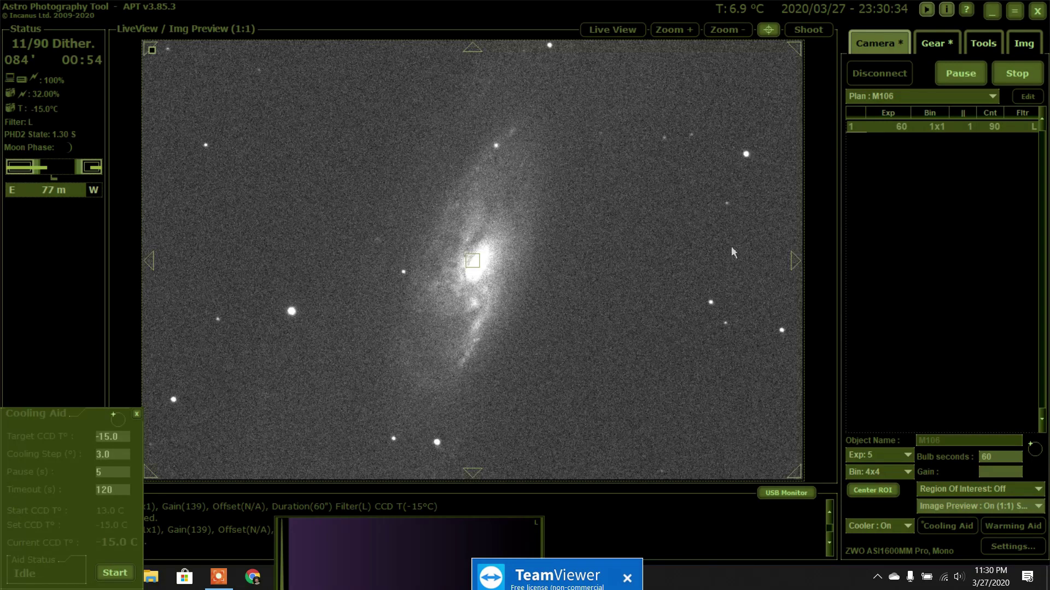
{"action": "left_click", "coordinate": [795, 264]}
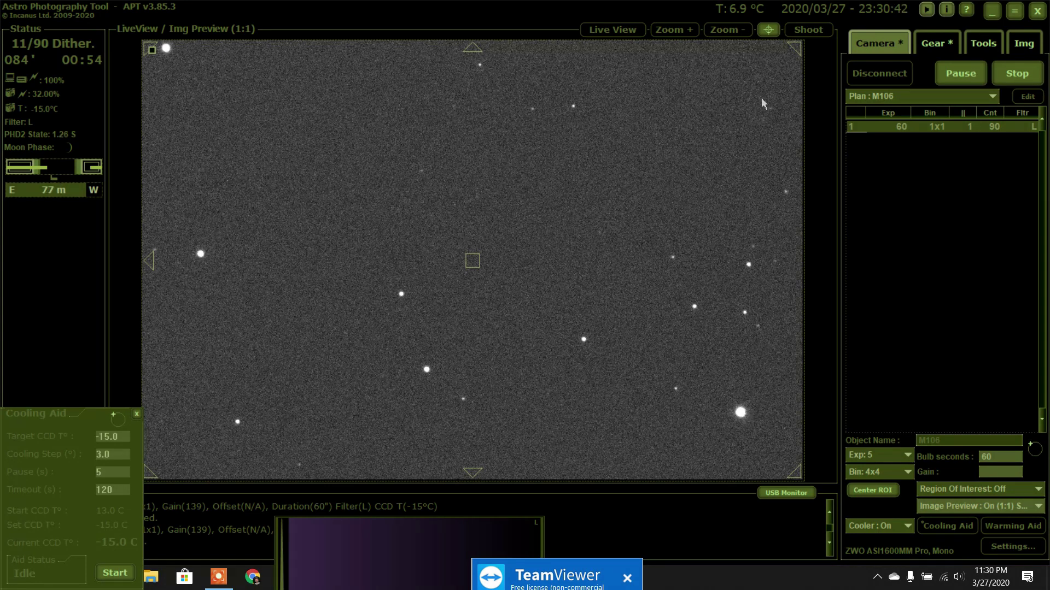
{"action": "left_click", "coordinate": [469, 47]}
{"action": "left_click", "coordinate": [469, 46]}
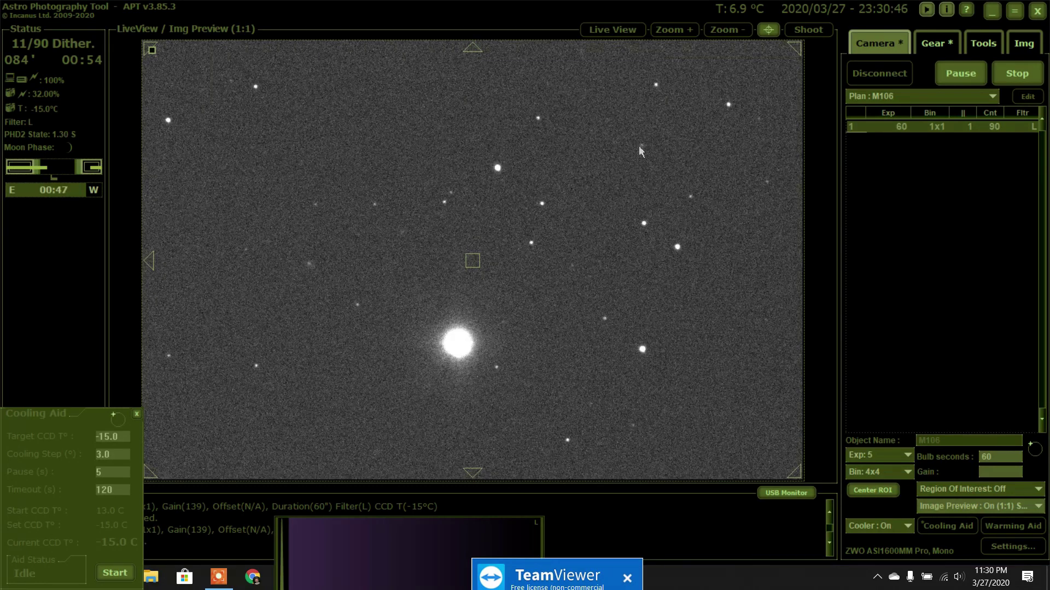
{"action": "left_click", "coordinate": [475, 49]}
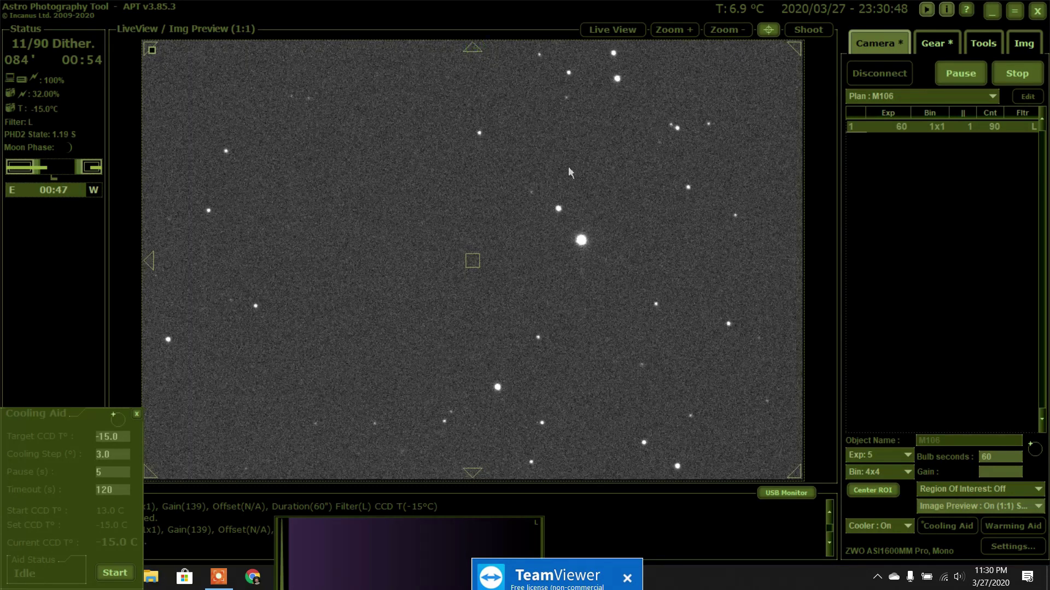
{"action": "left_click", "coordinate": [473, 261]}
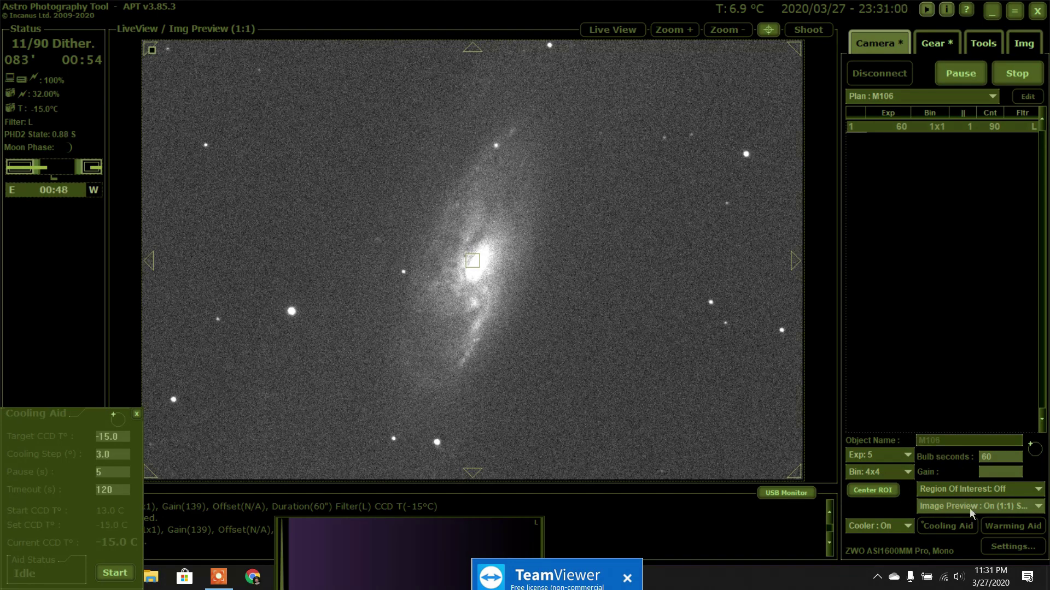
{"action": "left_click", "coordinate": [978, 49]}
Step: Check star FWHM in the Focusing Aid window, repositioning it several times, then close it
{"action": "left_click", "coordinate": [906, 112]}
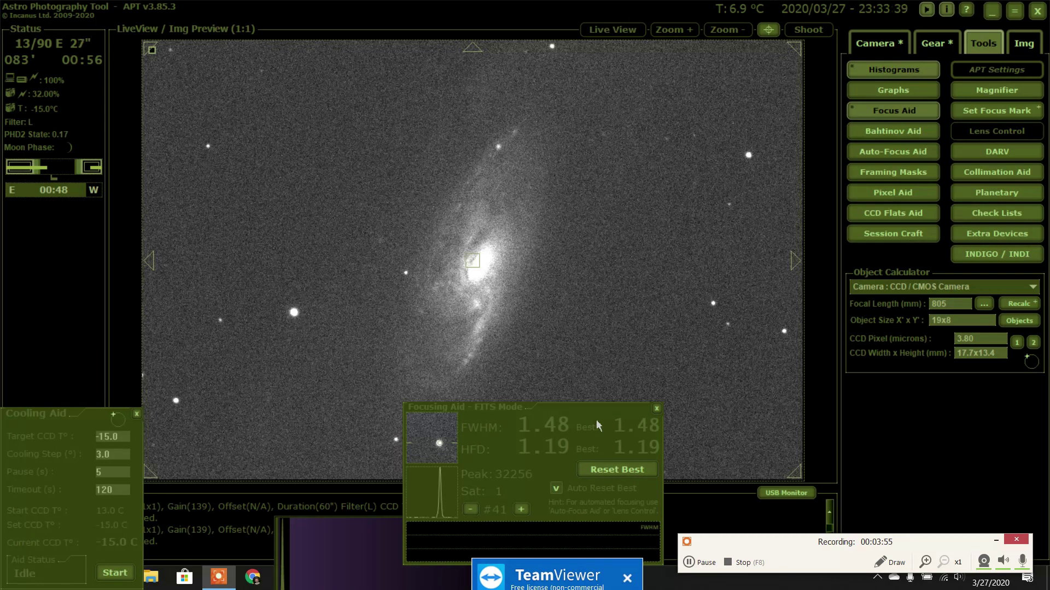
{"action": "left_click_drag", "start_coordinate": [596, 419], "coordinate": [453, 304]}
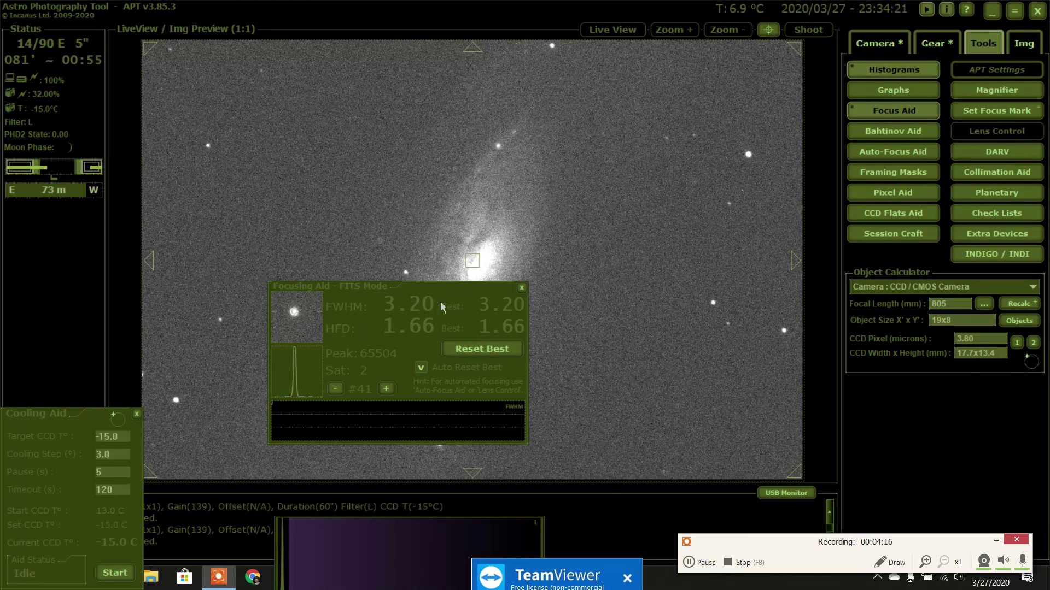
{"action": "left_click_drag", "start_coordinate": [457, 301], "coordinate": [339, 387]}
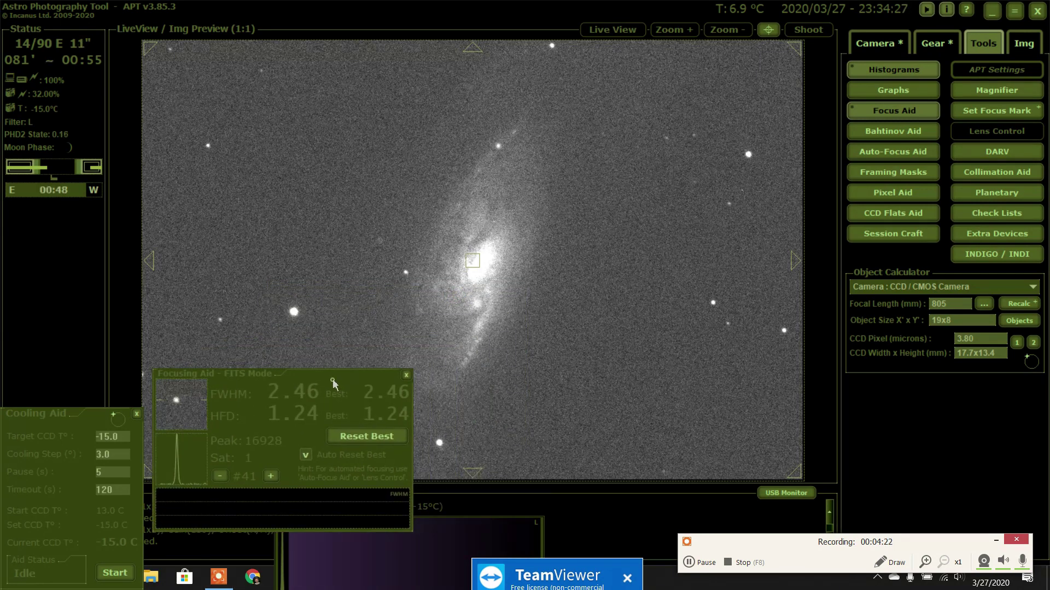
{"action": "left_click_drag", "start_coordinate": [333, 382], "coordinate": [606, 412]}
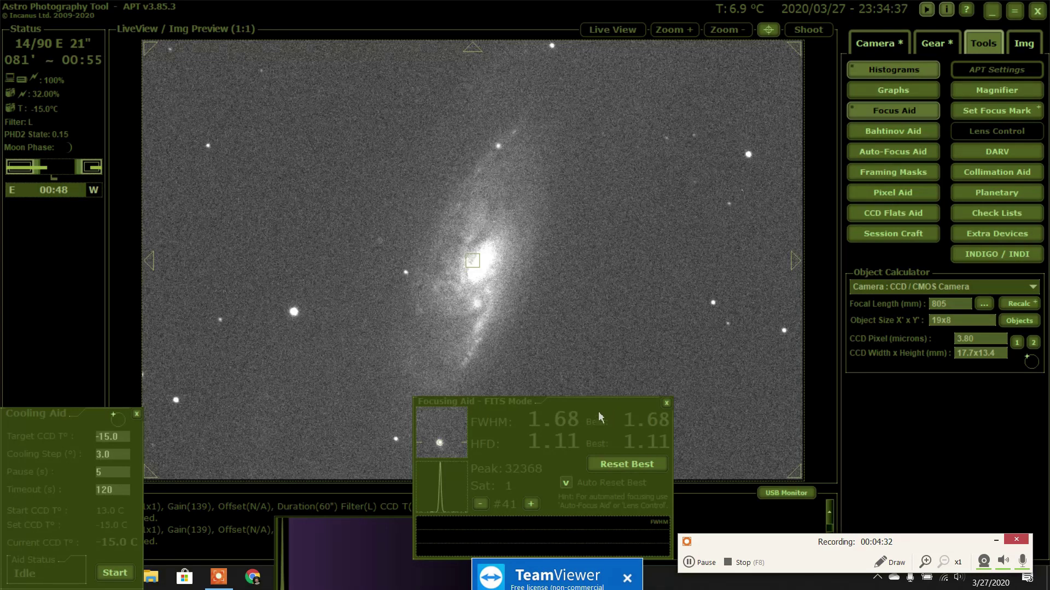
{"action": "left_click_drag", "start_coordinate": [602, 414], "coordinate": [681, 361]}
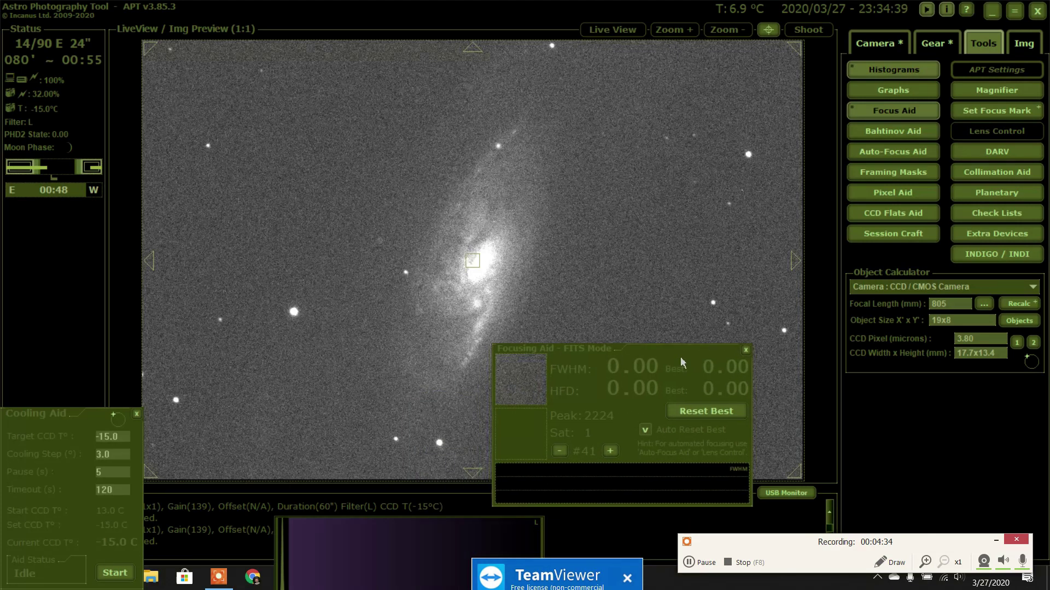
{"action": "left_click", "coordinate": [746, 351]}
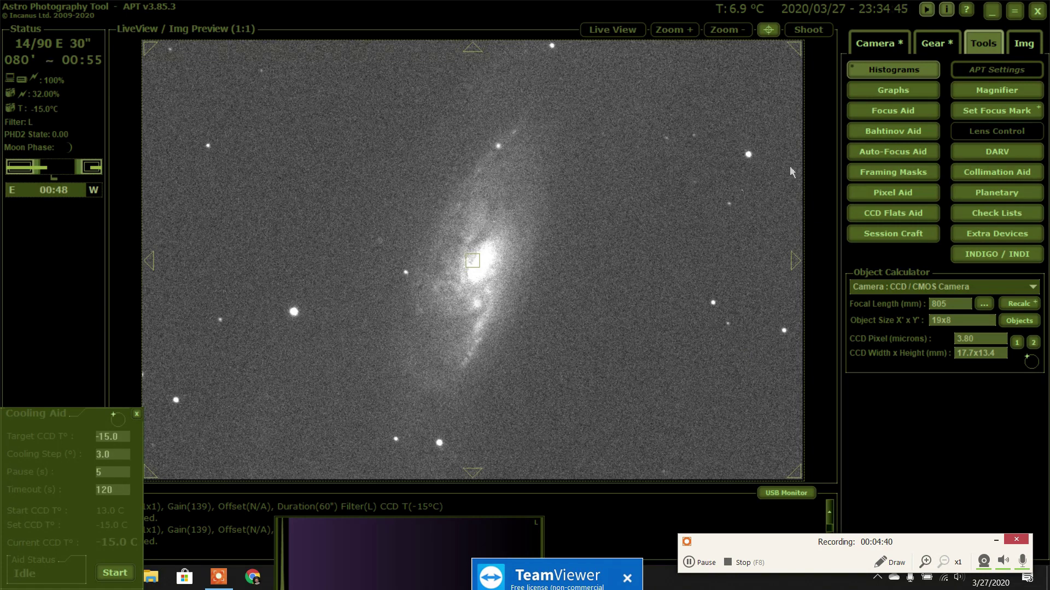
Step: Open Pixel Aid and place its statistics panel slightly down-right over the galaxy image
{"action": "left_click", "coordinate": [910, 197]}
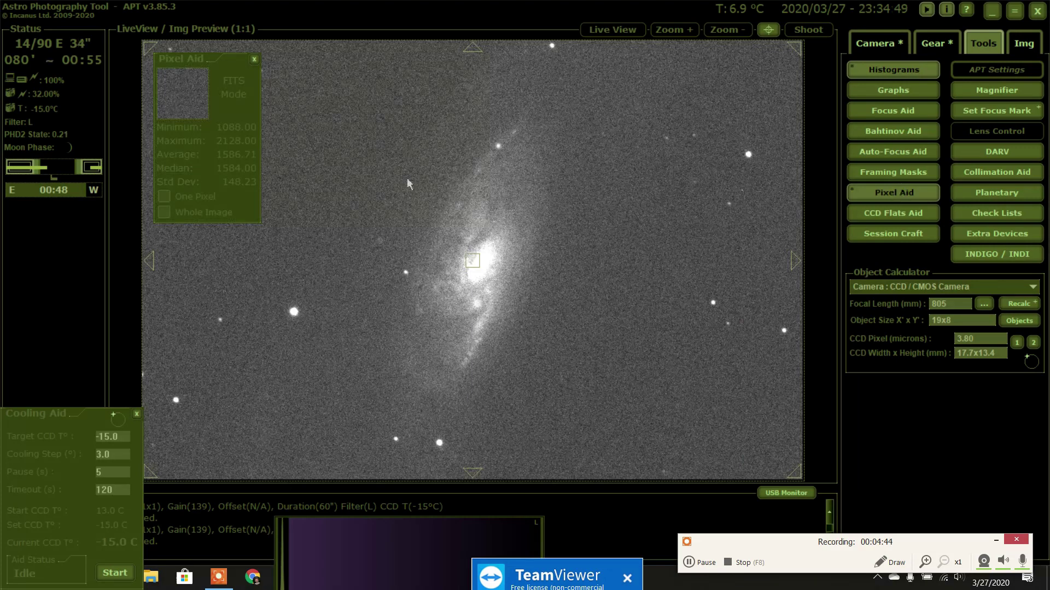
{"action": "left_click_drag", "start_coordinate": [230, 75], "coordinate": [321, 107]}
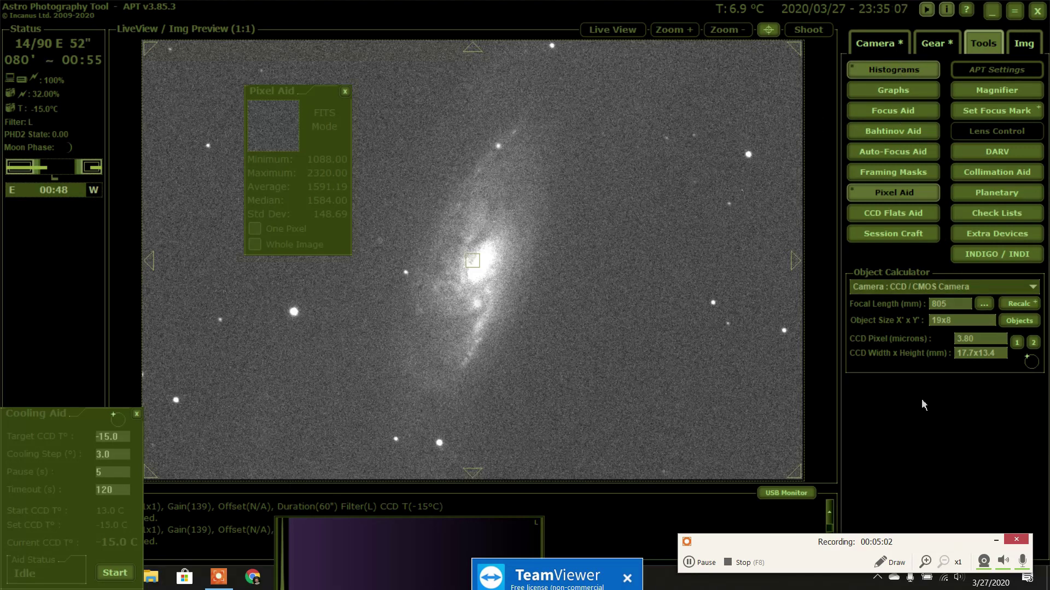
Step: Return to camera controls and set the image preview to On (Fit)
{"action": "left_click", "coordinate": [876, 42]}
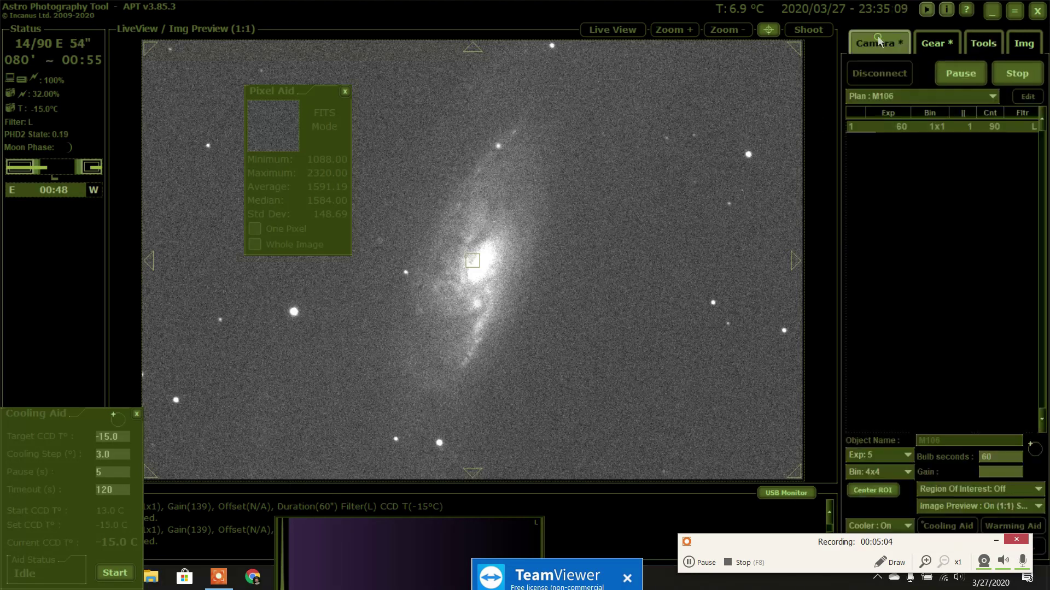
{"action": "left_click", "coordinate": [992, 509]}
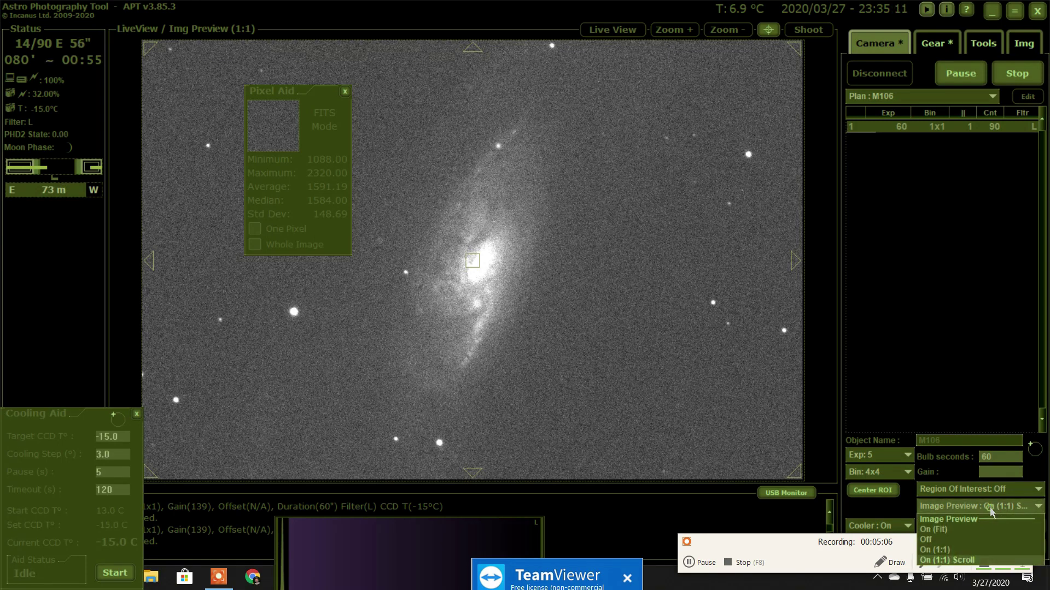
{"action": "left_click", "coordinate": [939, 529]}
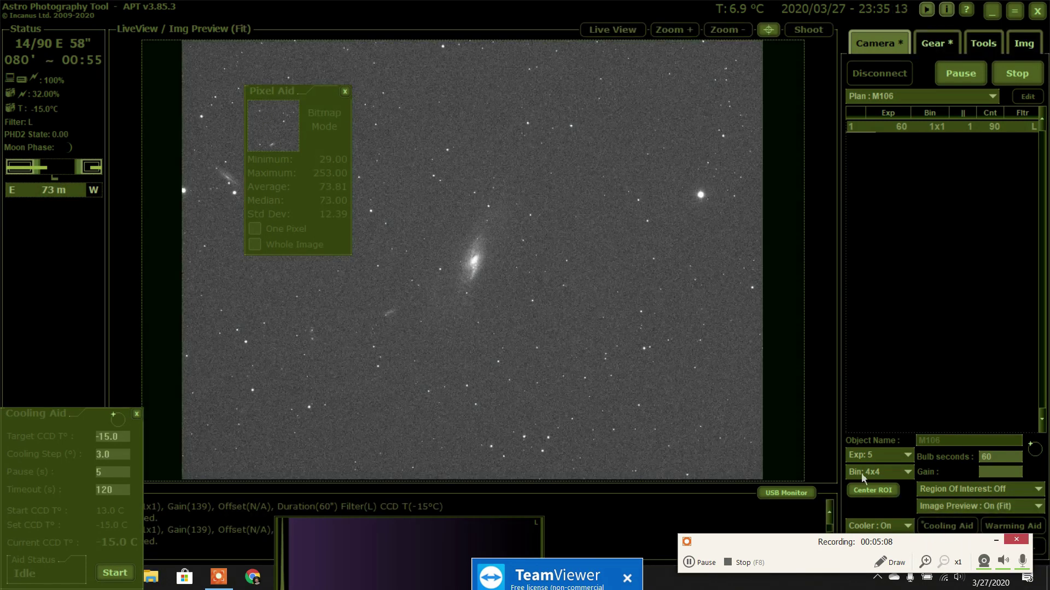
Step: Sample background pixel statistics at several sky areas, then close Pixel Aid
{"action": "left_click_drag", "start_coordinate": [329, 137], "coordinate": [386, 169]}
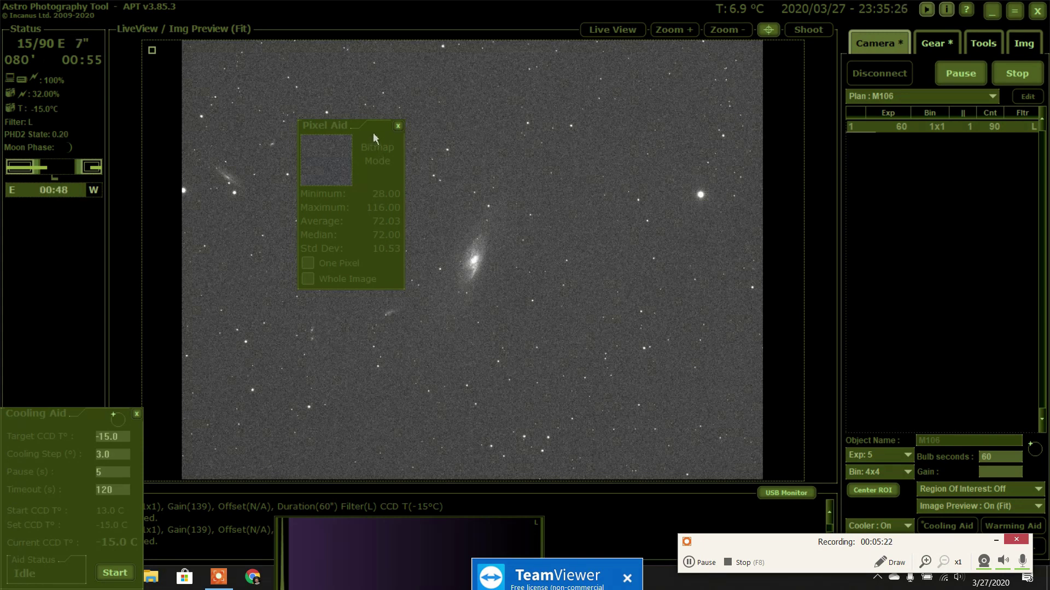
{"action": "left_click_drag", "start_coordinate": [373, 134], "coordinate": [376, 139]}
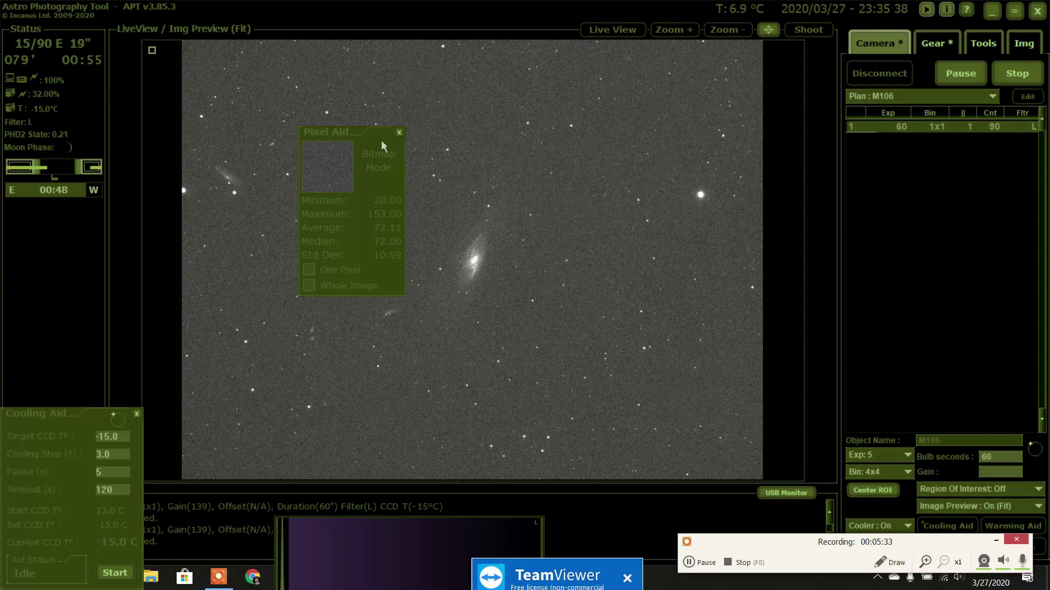
{"action": "left_click_drag", "start_coordinate": [384, 143], "coordinate": [352, 299]}
{"action": "left_click", "coordinate": [380, 284]}
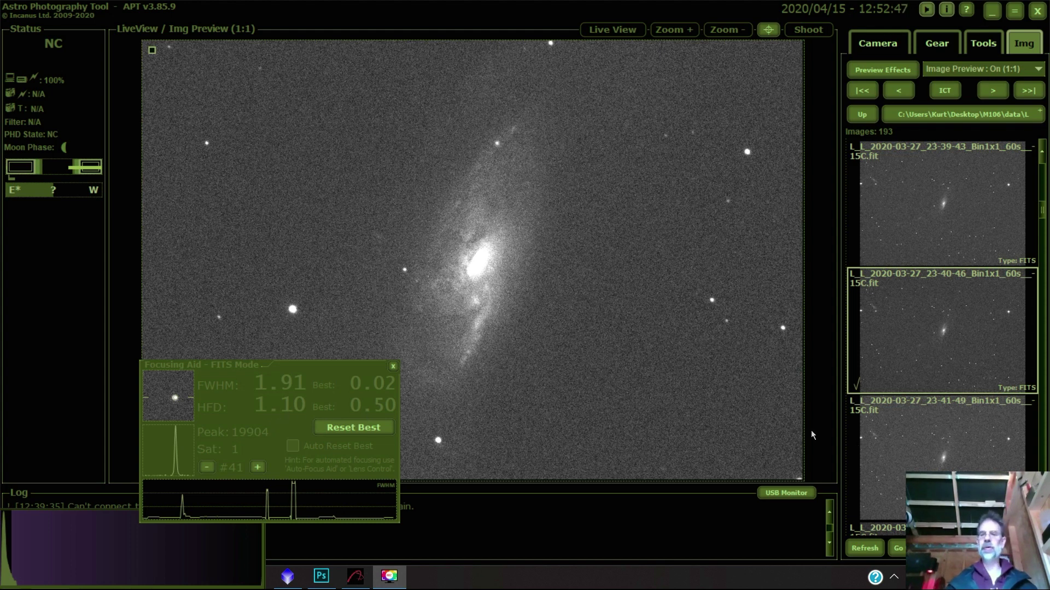
Step: Load the 23-41-49 sub-frame, then the first 23-39-43 sub-frame, into the preview
{"action": "left_click", "coordinate": [919, 453]}
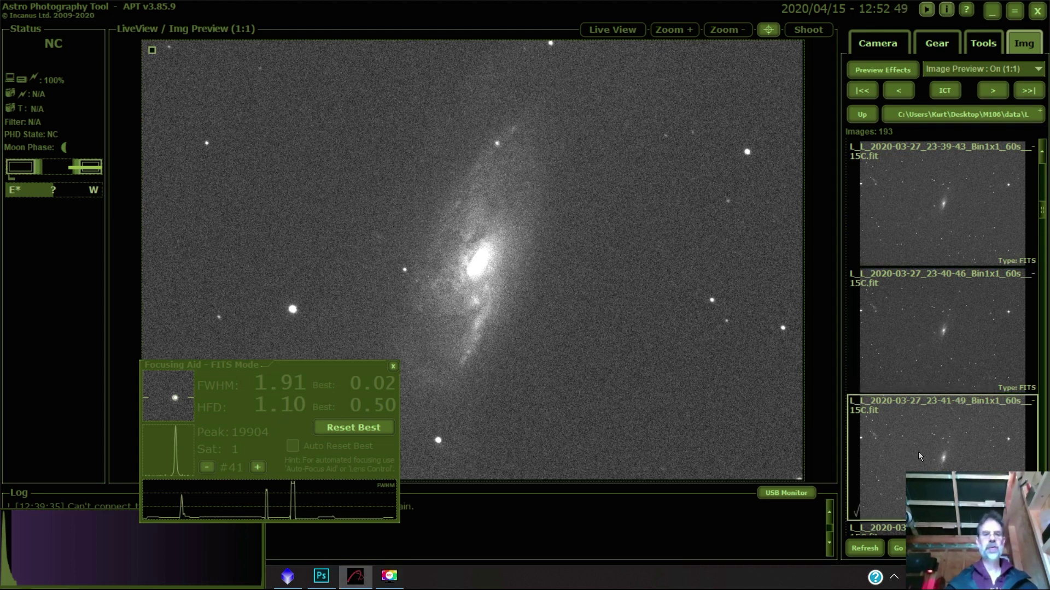
{"action": "double_click", "coordinate": [917, 452]}
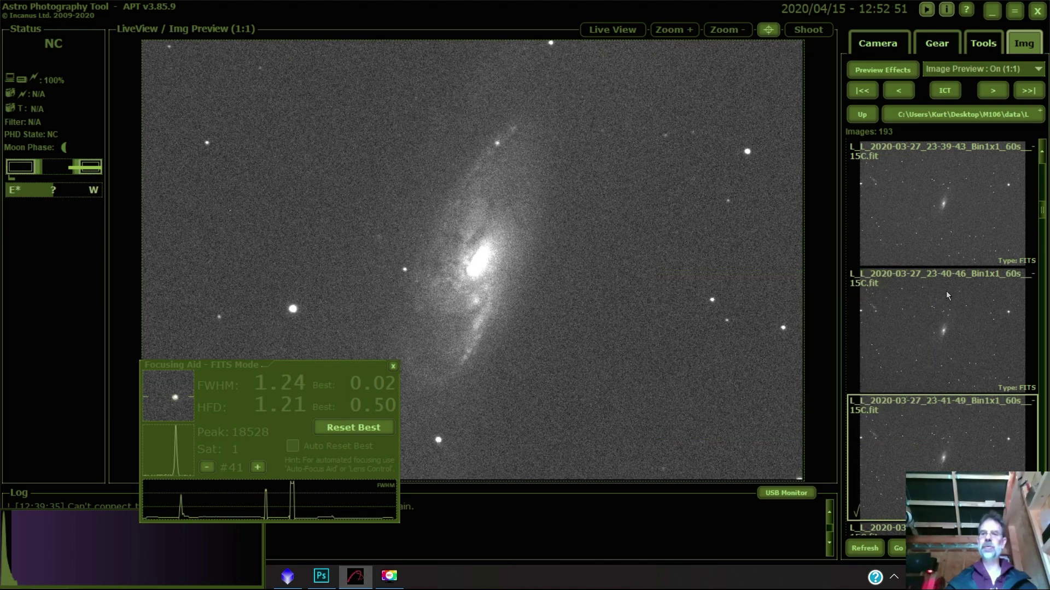
{"action": "double_click", "coordinate": [948, 229]}
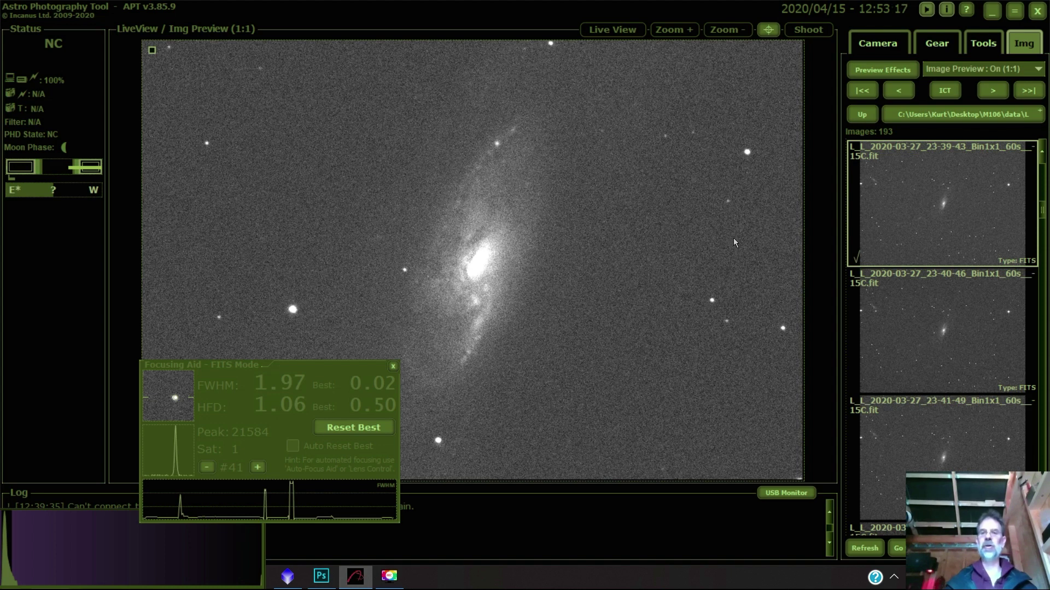
{"action": "left_click_drag", "start_coordinate": [338, 372], "coordinate": [340, 371]}
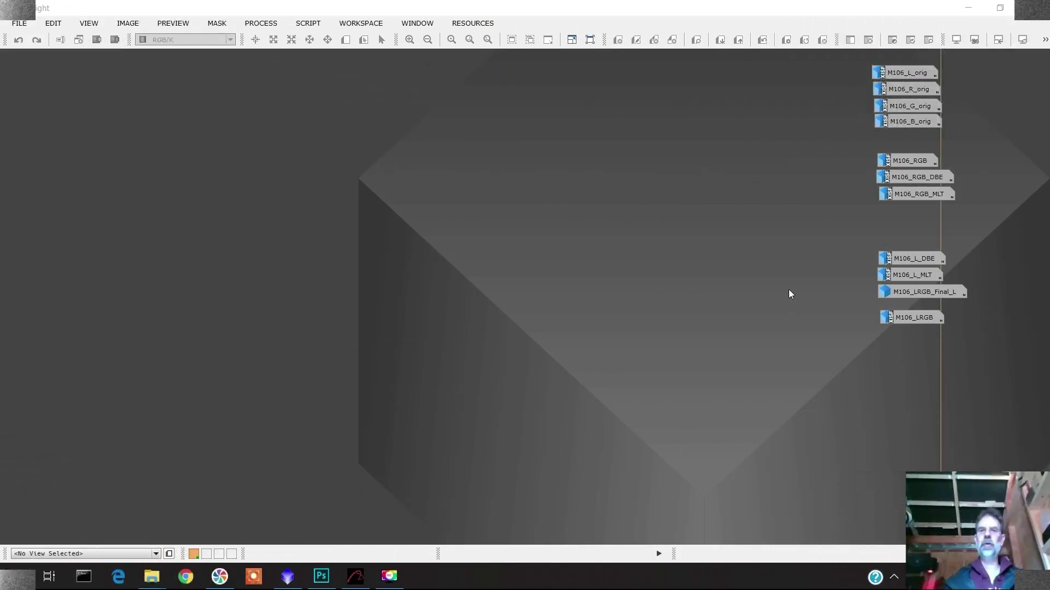
Step: Open M106_L_orig, M106_R_orig, M106_G_orig, M106_B_orig and M106_RGB from their workspace icons
{"action": "double_click", "coordinate": [909, 76]}
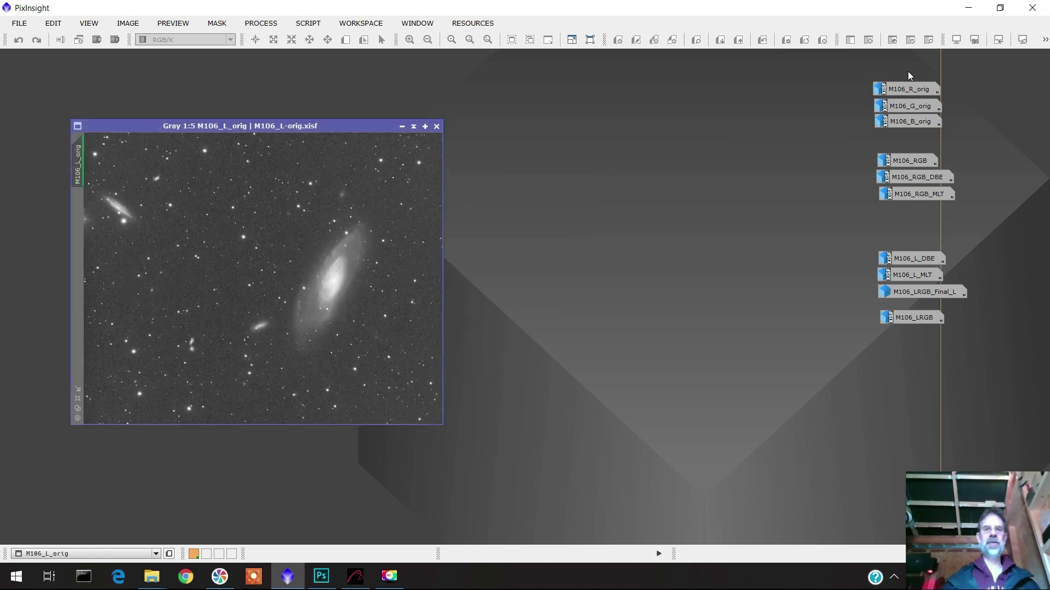
{"action": "left_click_drag", "start_coordinate": [238, 126], "coordinate": [228, 89]}
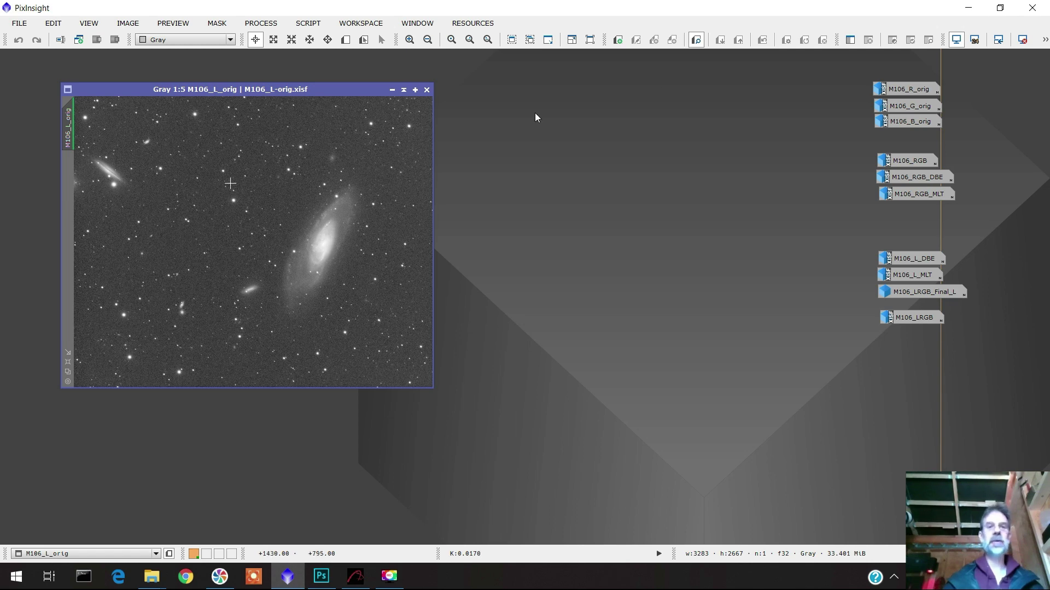
{"action": "double_click", "coordinate": [912, 96]}
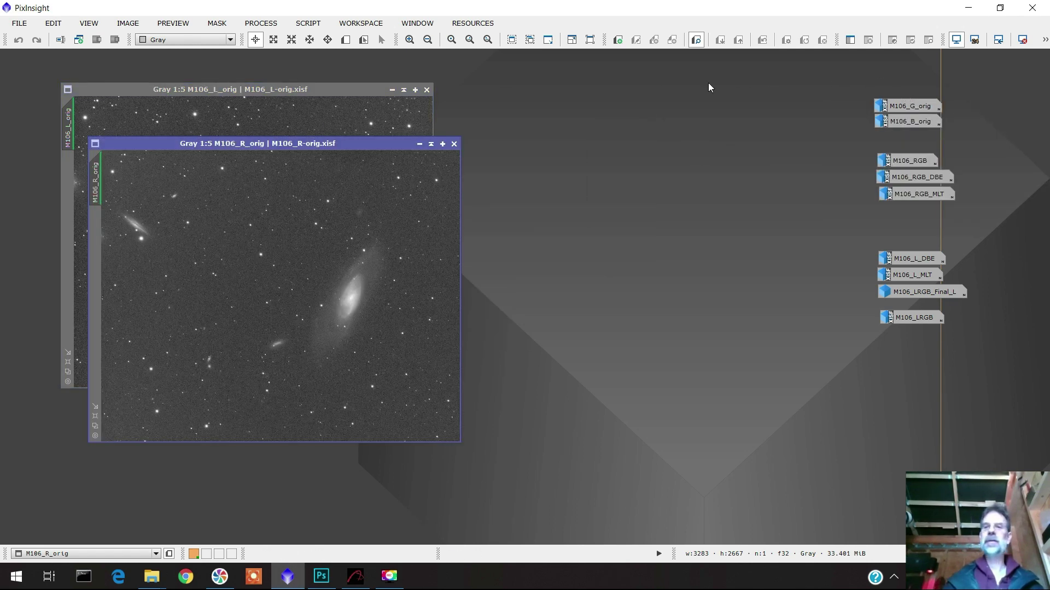
{"action": "double_click", "coordinate": [881, 103]}
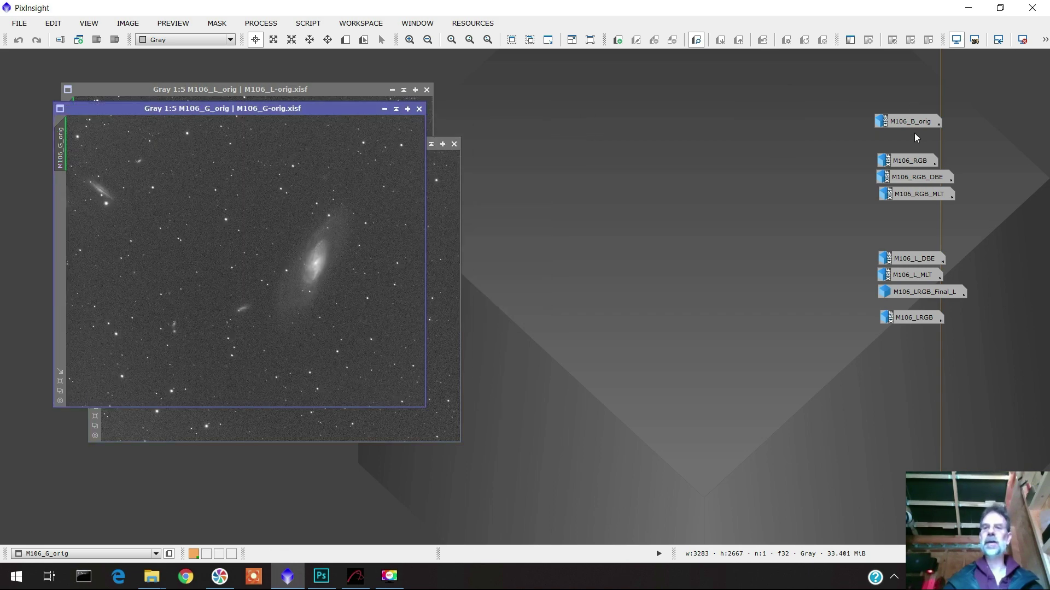
{"action": "double_click", "coordinate": [911, 126]}
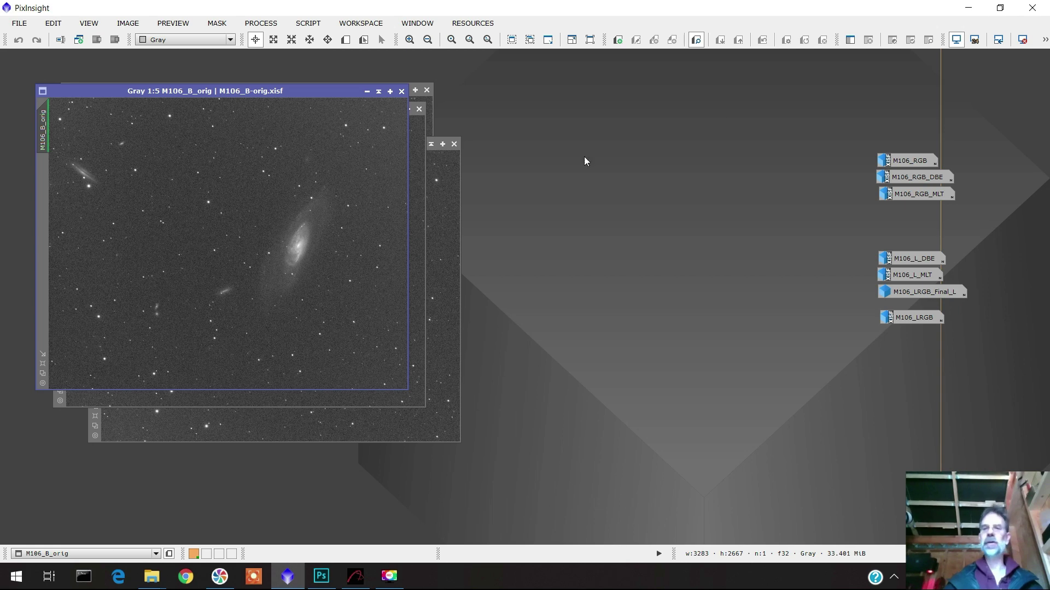
{"action": "double_click", "coordinate": [924, 164]}
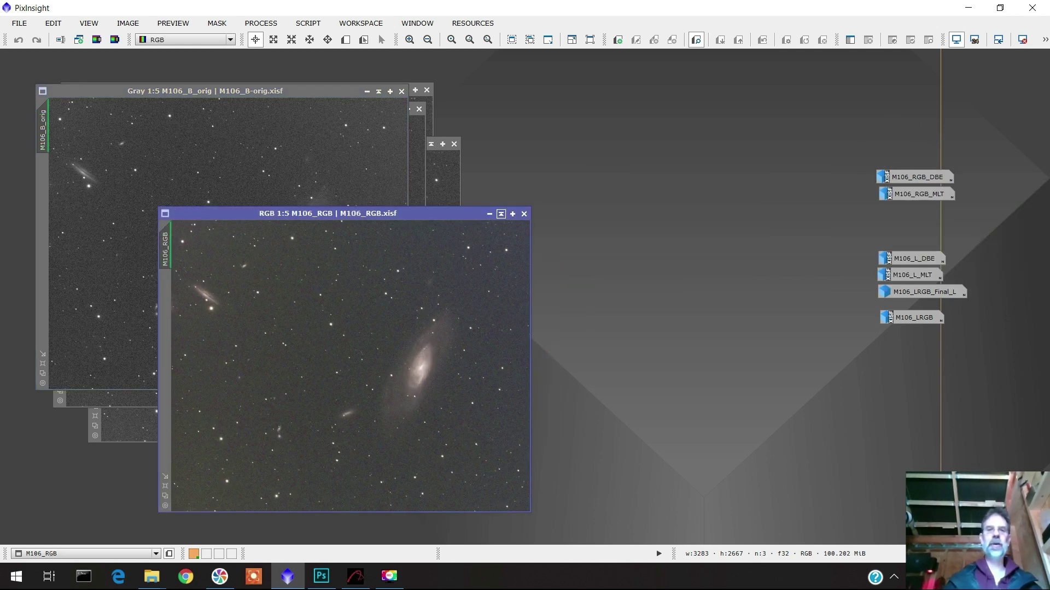
Step: Move M106_RGB upper left, compare M106_RGB_DBE beside it, then iconize DBE mid-workspace
{"action": "left_click_drag", "start_coordinate": [362, 215], "coordinate": [258, 93]}
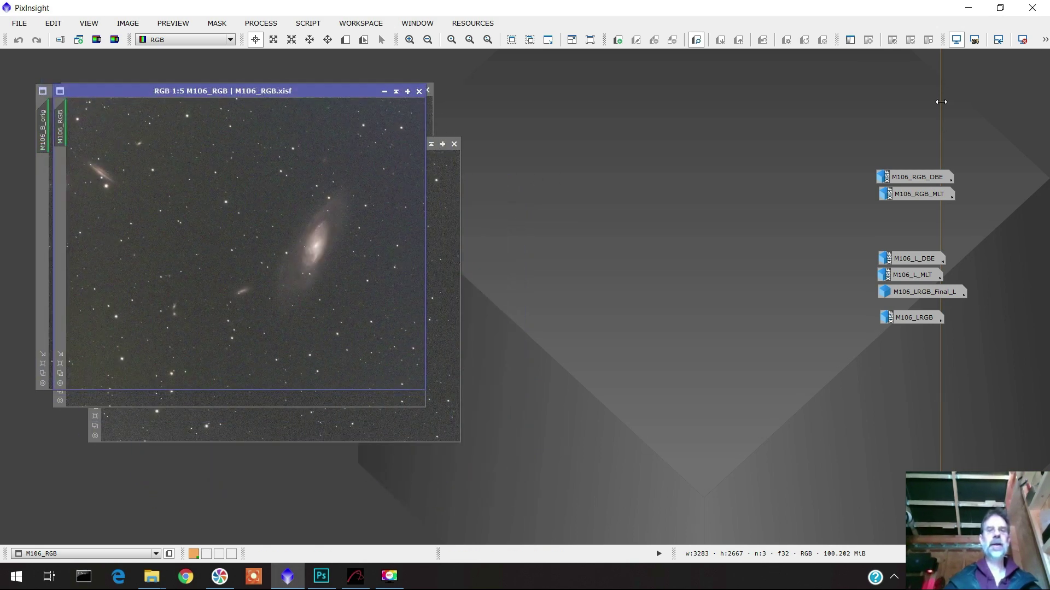
{"action": "mouse_move", "coordinate": [932, 180]}
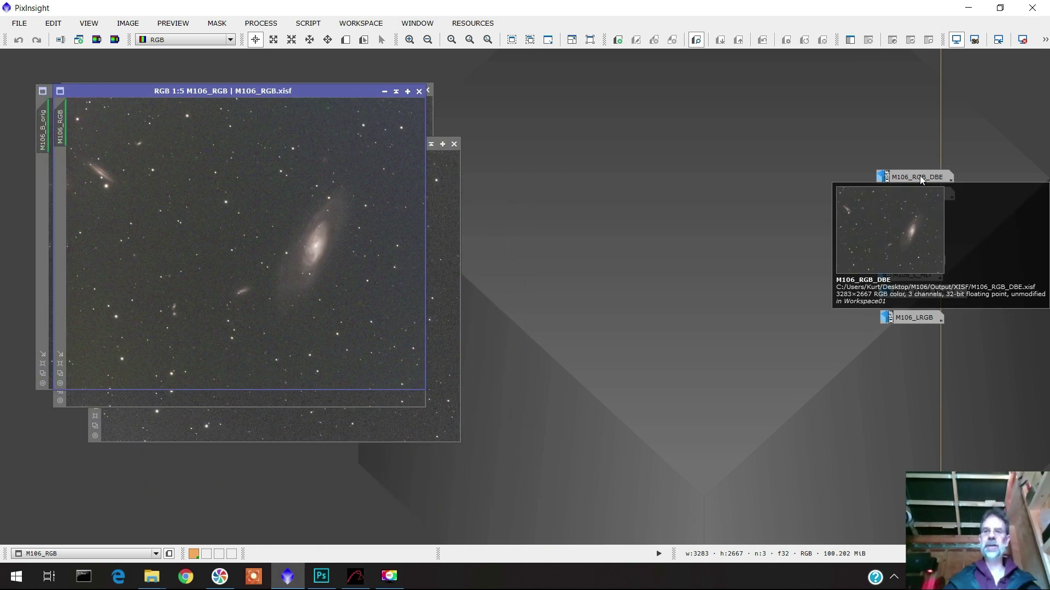
{"action": "double_click", "coordinate": [921, 180]}
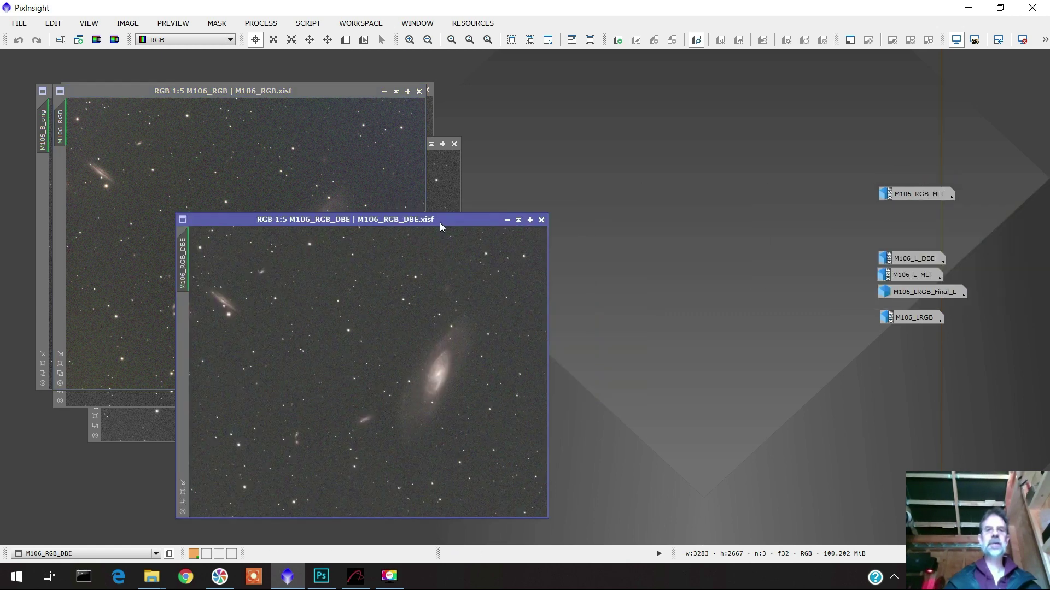
{"action": "left_click_drag", "start_coordinate": [437, 219], "coordinate": [662, 112]}
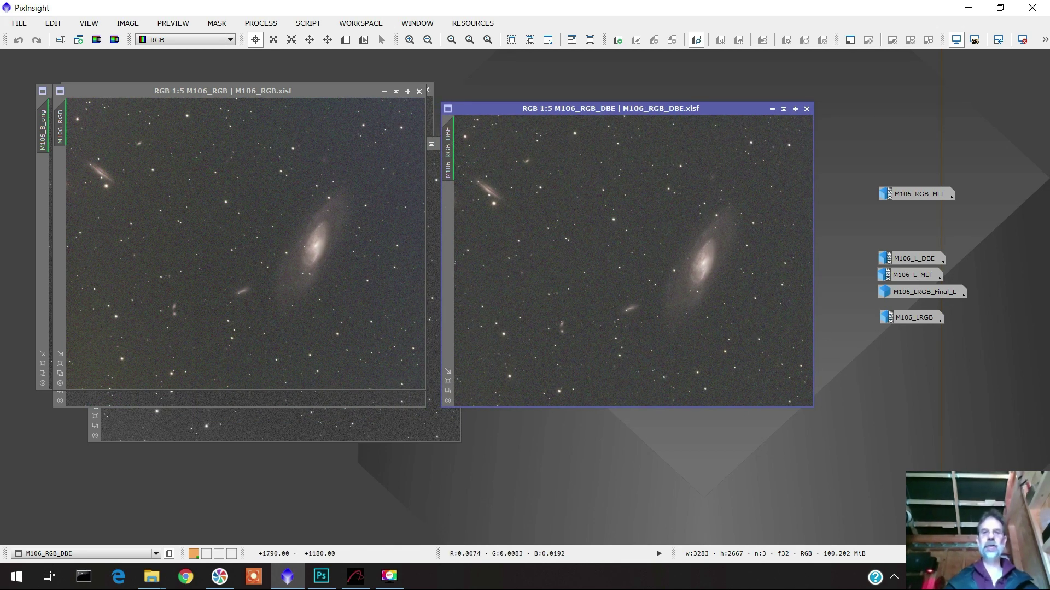
{"action": "left_click", "coordinate": [772, 109]}
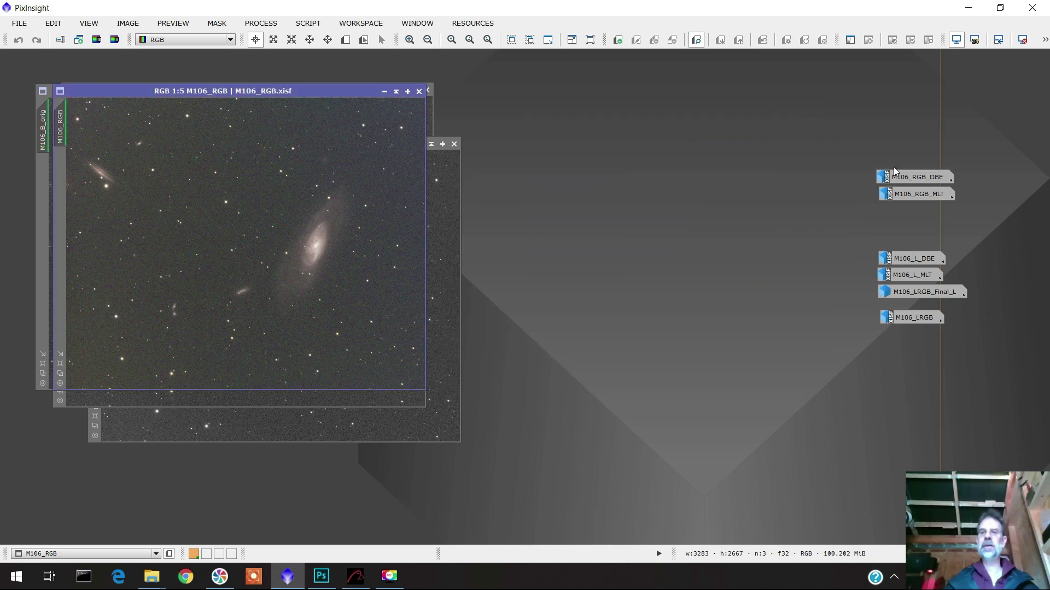
{"action": "left_click_drag", "start_coordinate": [907, 180], "coordinate": [673, 142]}
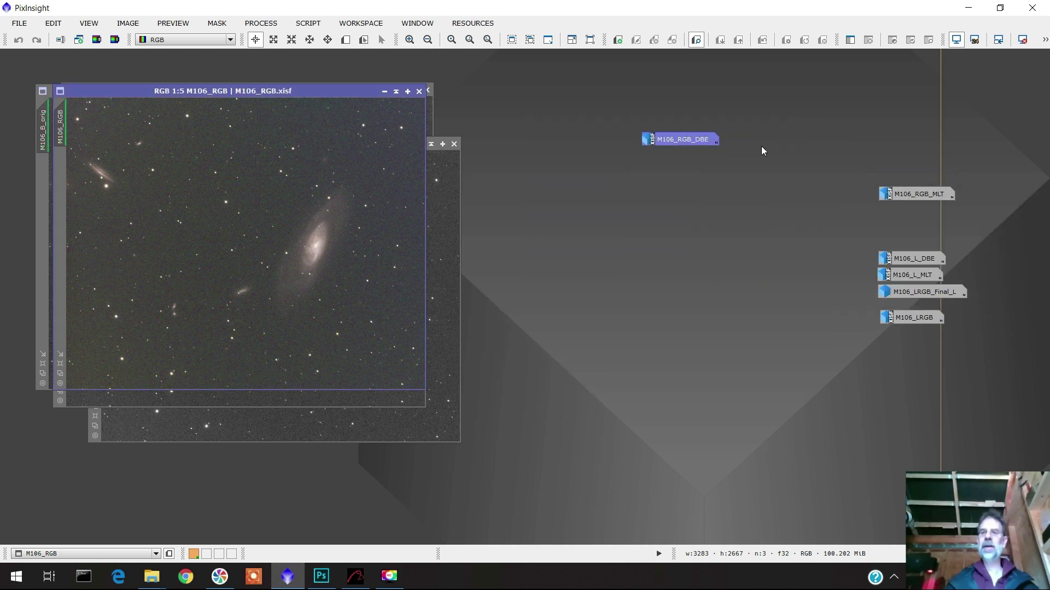
Step: Open M106_RGB_MLT, zoom in one step, enlarge and reposition its window, then iconize it
{"action": "double_click", "coordinate": [935, 196]}
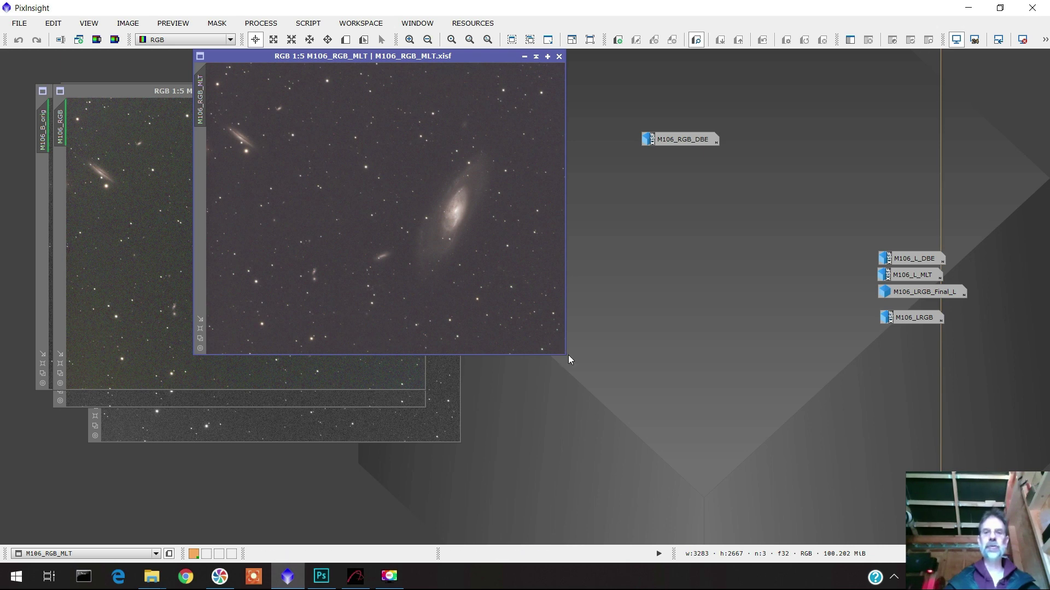
{"action": "key", "text": "ctrl+plus"}
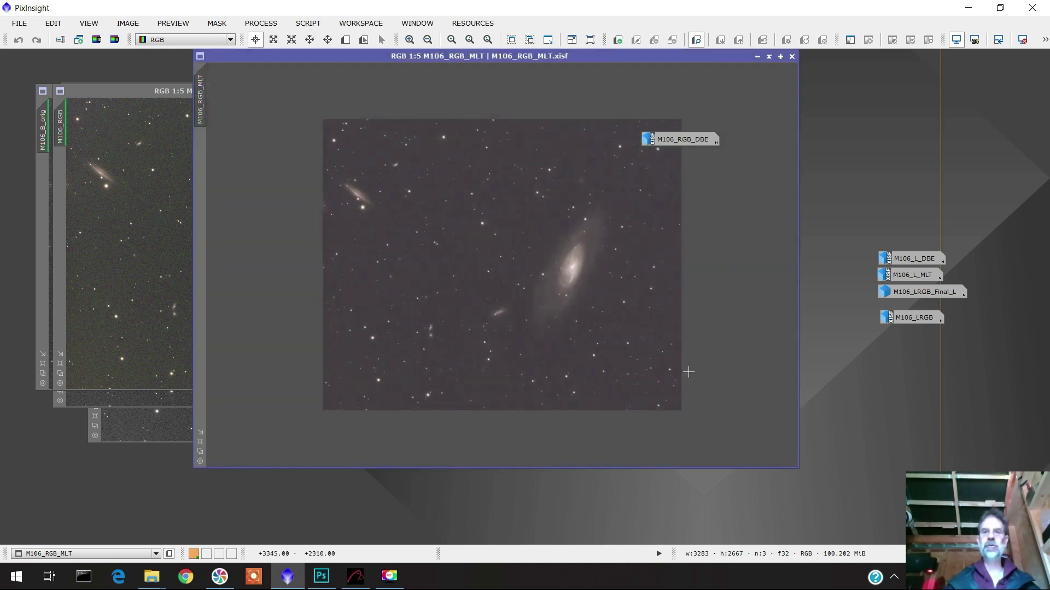
{"action": "left_click_drag", "start_coordinate": [711, 141], "coordinate": [952, 119]}
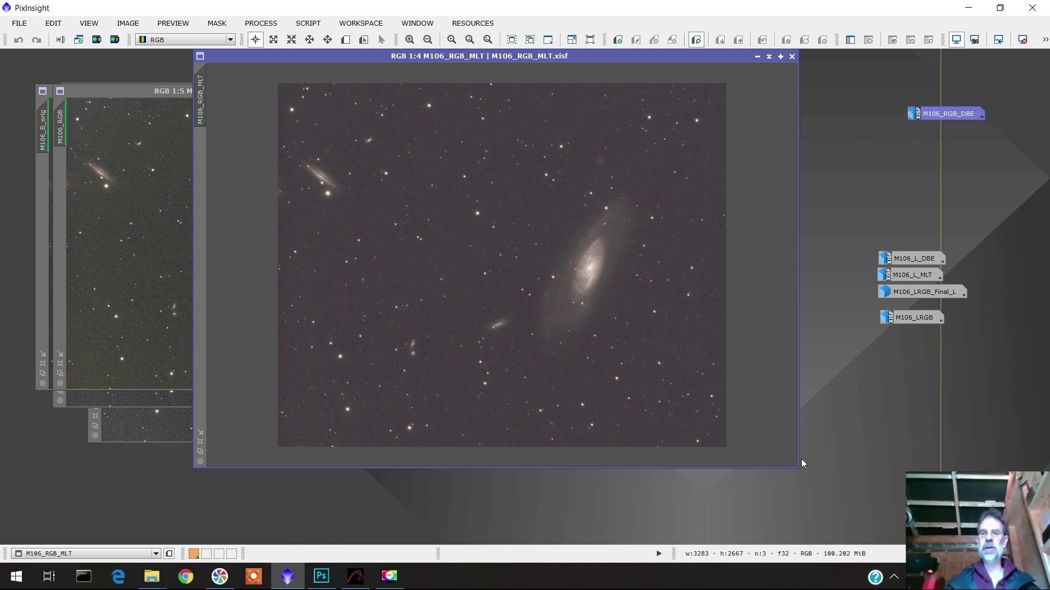
{"action": "left_click_drag", "start_coordinate": [798, 468], "coordinate": [794, 497]}
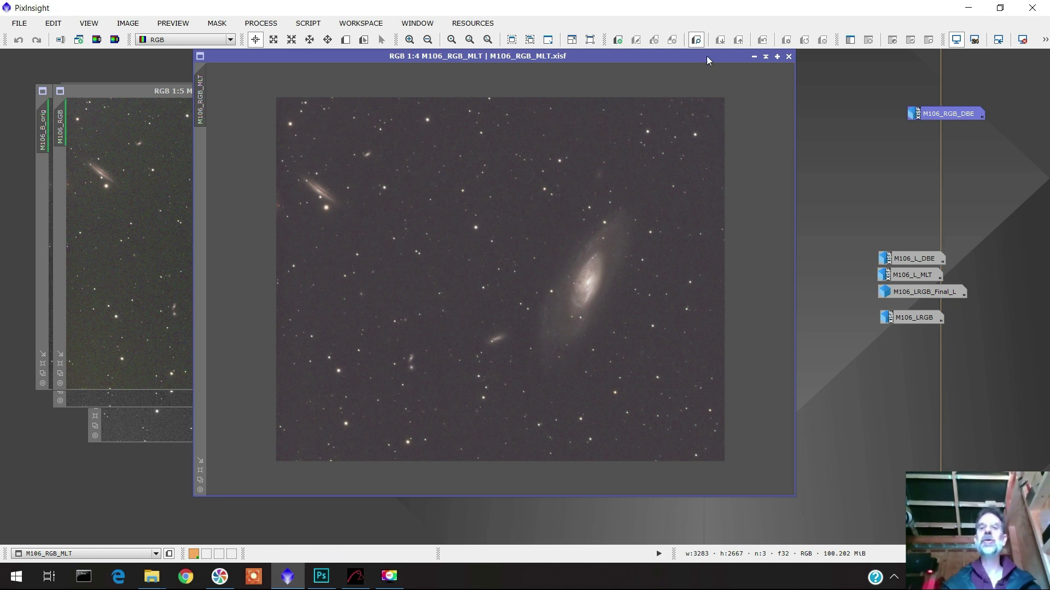
{"action": "left_click_drag", "start_coordinate": [697, 61], "coordinate": [669, 75]}
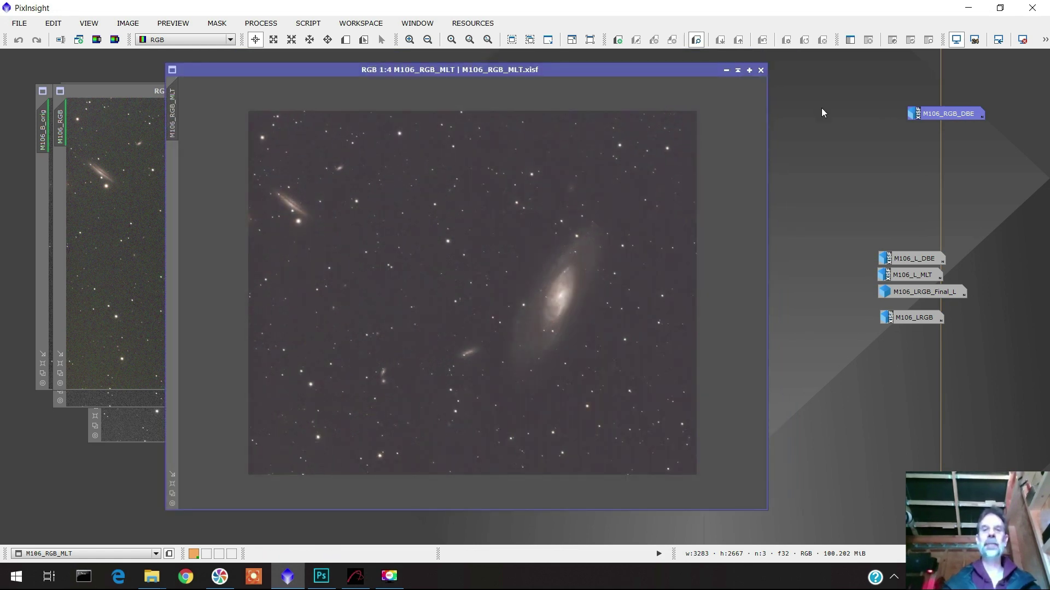
{"action": "key", "text": "ctrl+m"}
Step: Open M106_L_DBE, M106_L_MLT and M106_LRGB_Final_L for comparison, arranging their windows
{"action": "left_click", "coordinate": [913, 261]}
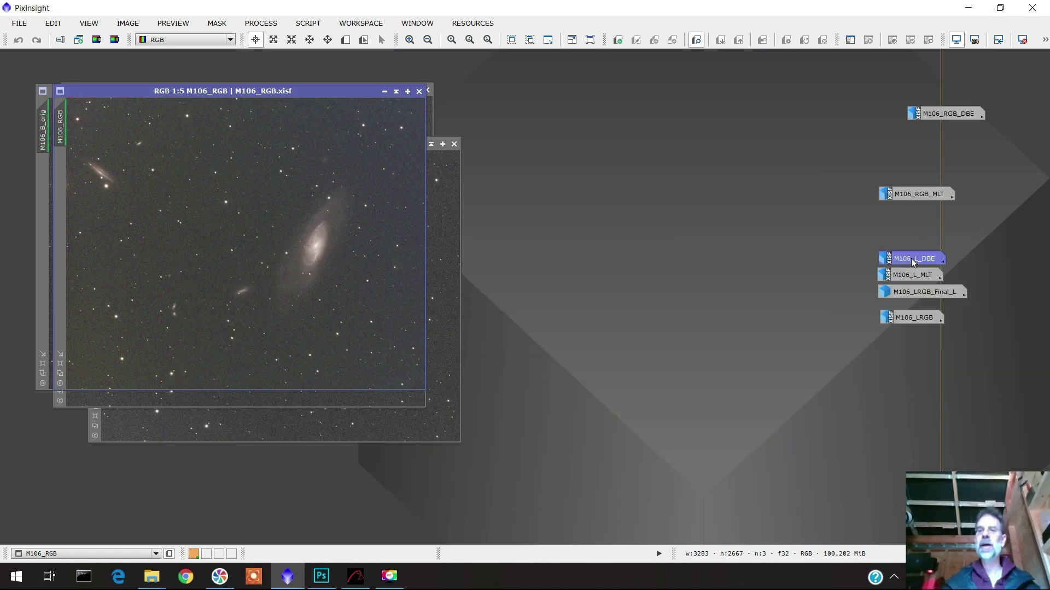
{"action": "double_click", "coordinate": [913, 262]}
{"action": "left_click_drag", "start_coordinate": [360, 179], "coordinate": [315, 109]}
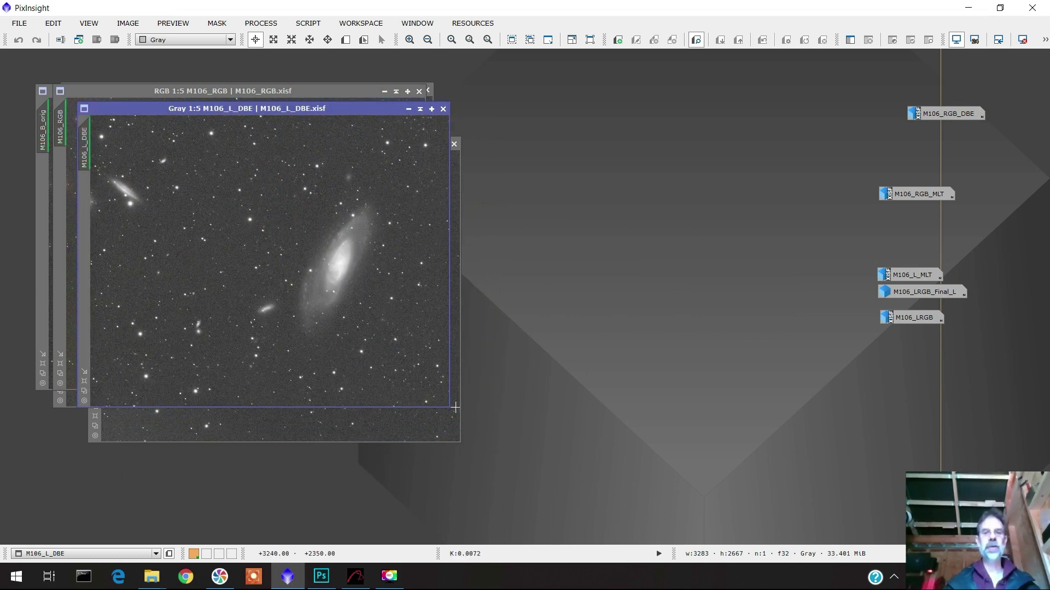
{"action": "left_click_drag", "start_coordinate": [450, 407], "coordinate": [534, 454]}
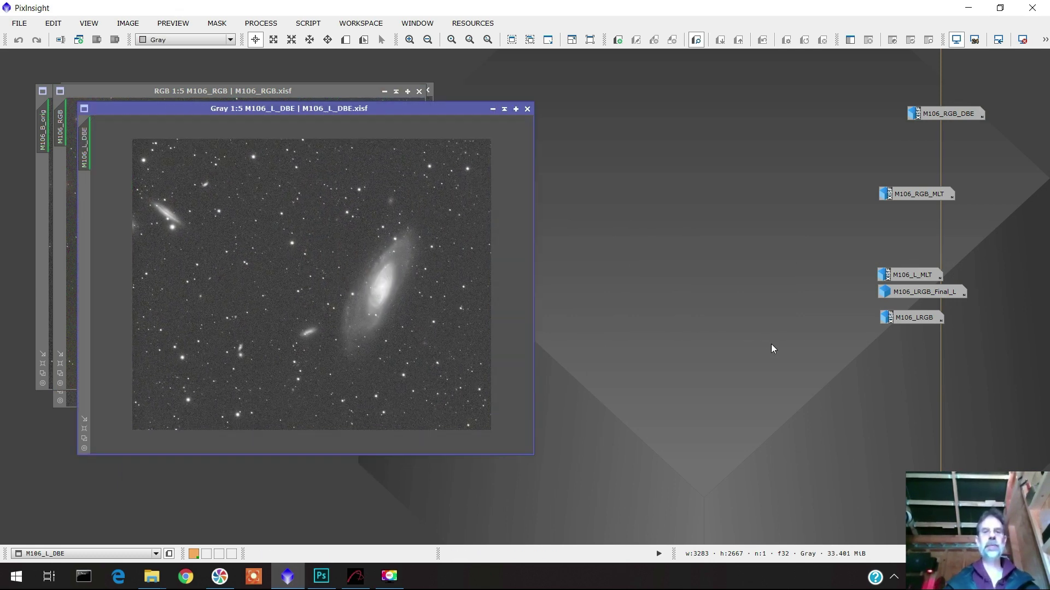
{"action": "left_click", "coordinate": [924, 279]}
{"action": "double_click", "coordinate": [924, 279]}
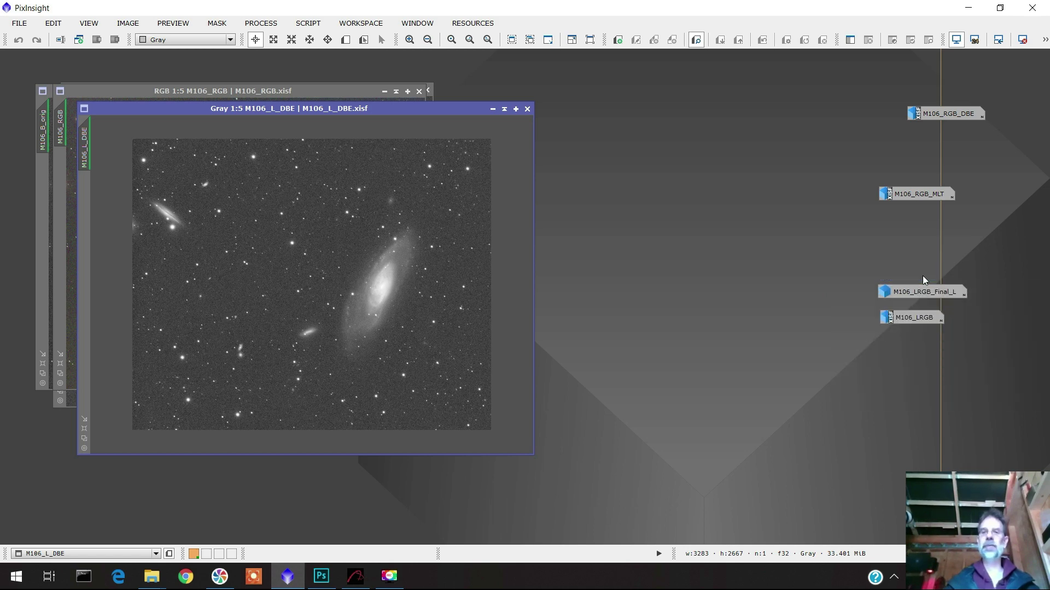
{"action": "left_click_drag", "start_coordinate": [400, 197], "coordinate": [396, 132]}
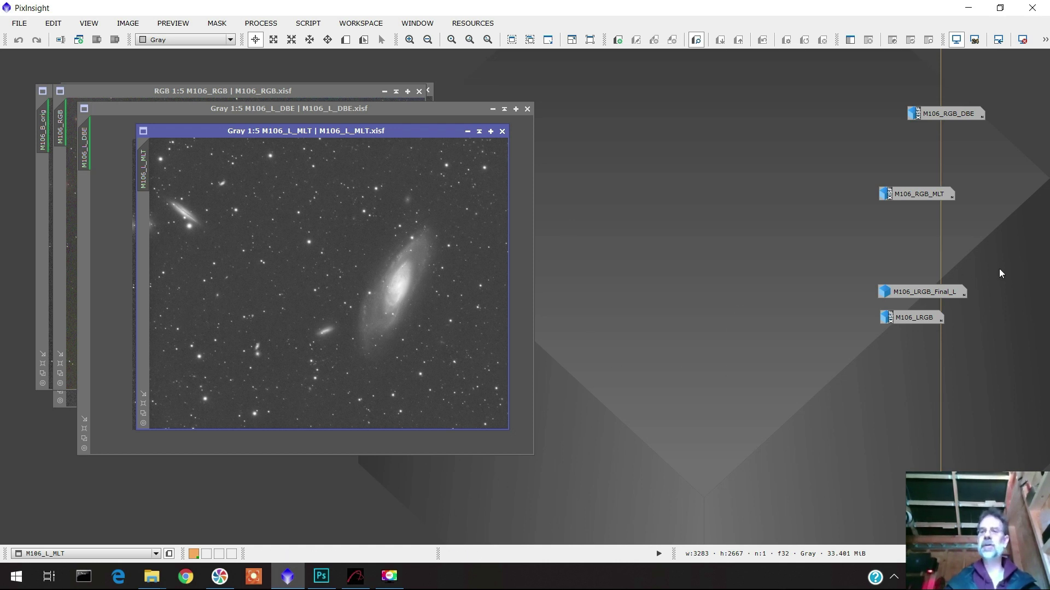
{"action": "mouse_move", "coordinate": [937, 296]}
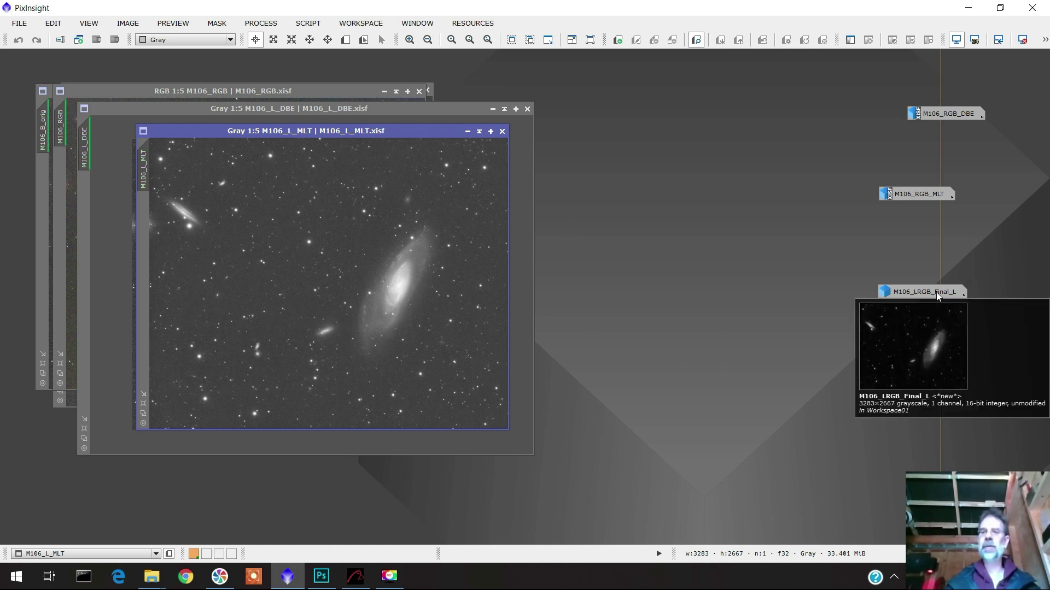
{"action": "double_click", "coordinate": [937, 294]}
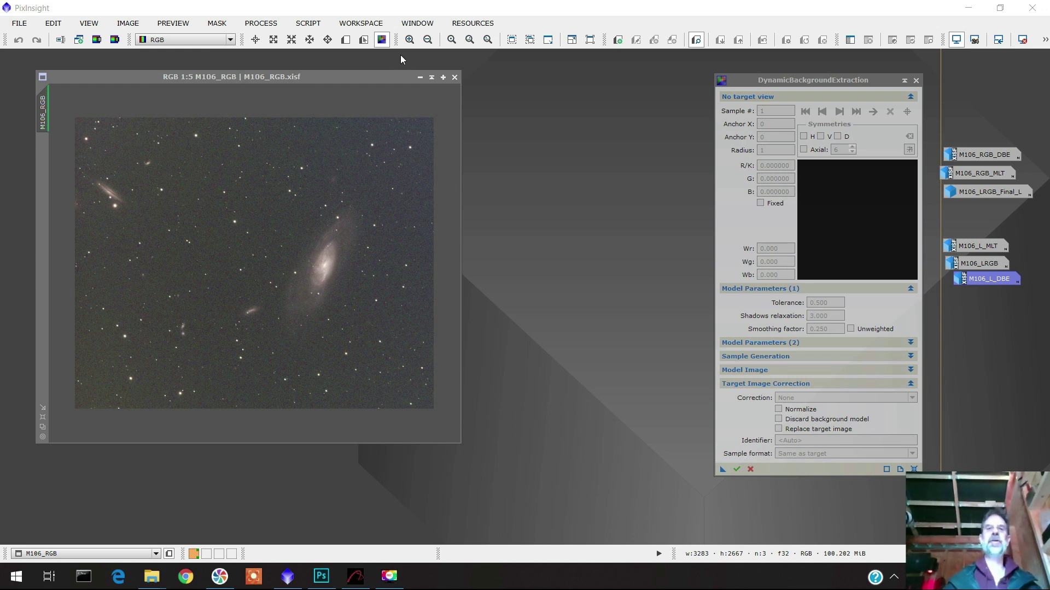
Step: Attach DBE to M106_RGB with Tolerance 2 and Shadows relaxation 6
{"action": "left_click", "coordinate": [386, 75]}
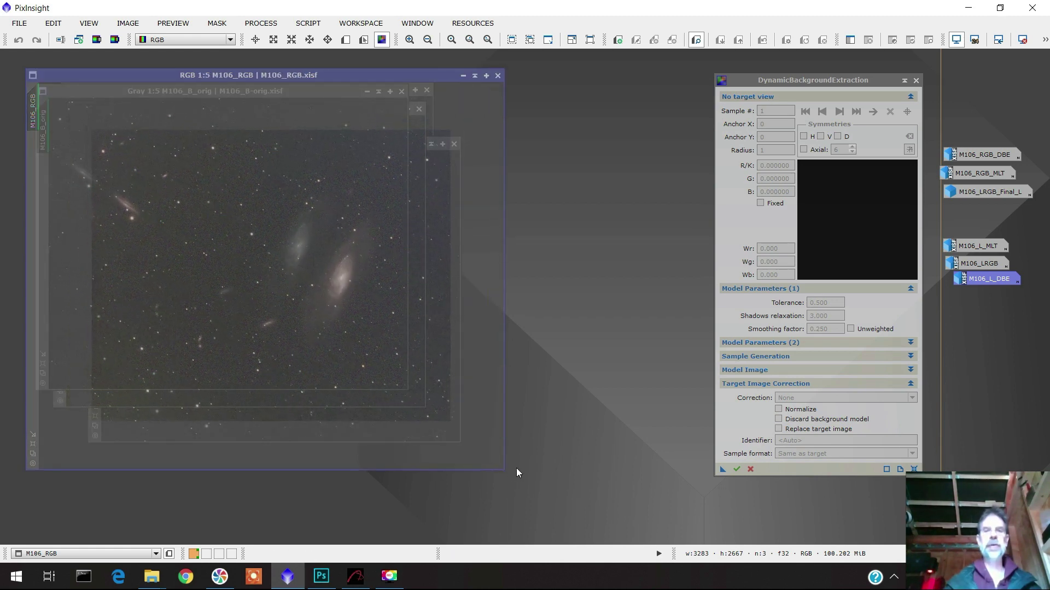
{"action": "scroll", "coordinate": [452, 343], "scroll_direction": "up", "scroll_amount": 1}
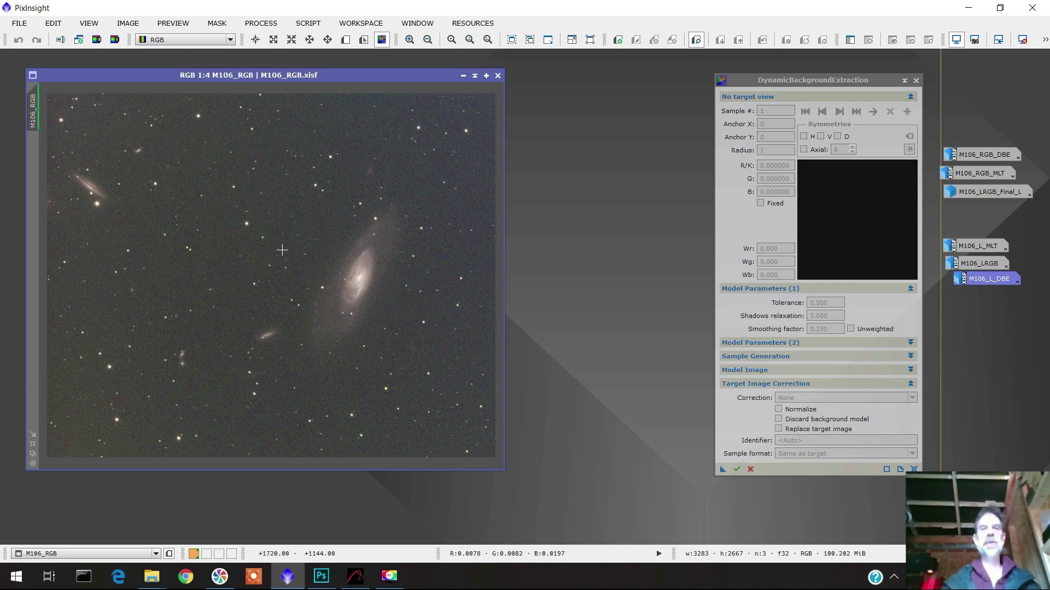
{"action": "left_click", "coordinate": [282, 250]}
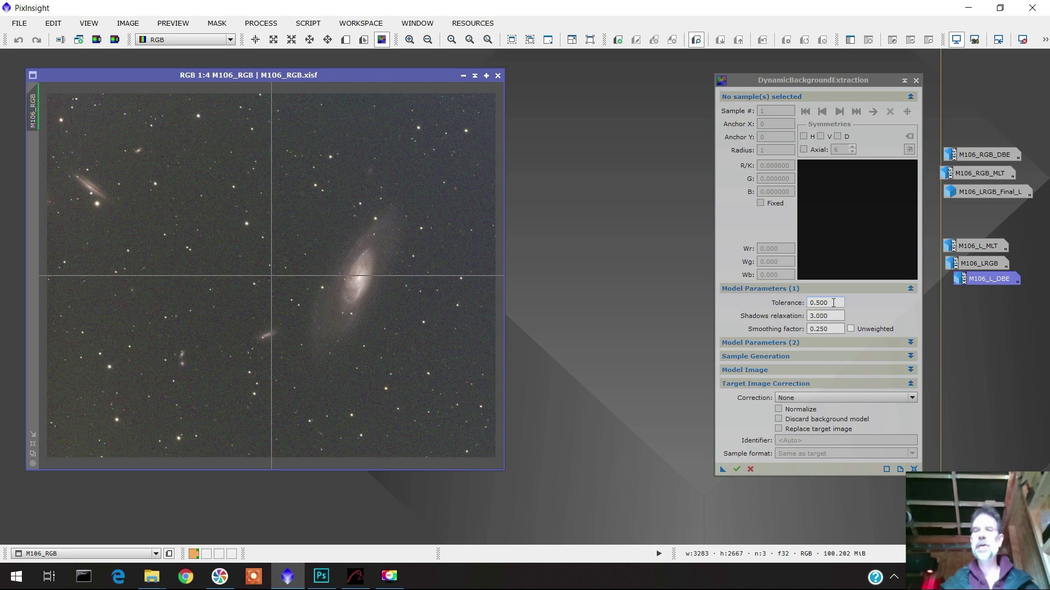
{"action": "left_click_drag", "start_coordinate": [833, 303], "coordinate": [803, 299]}
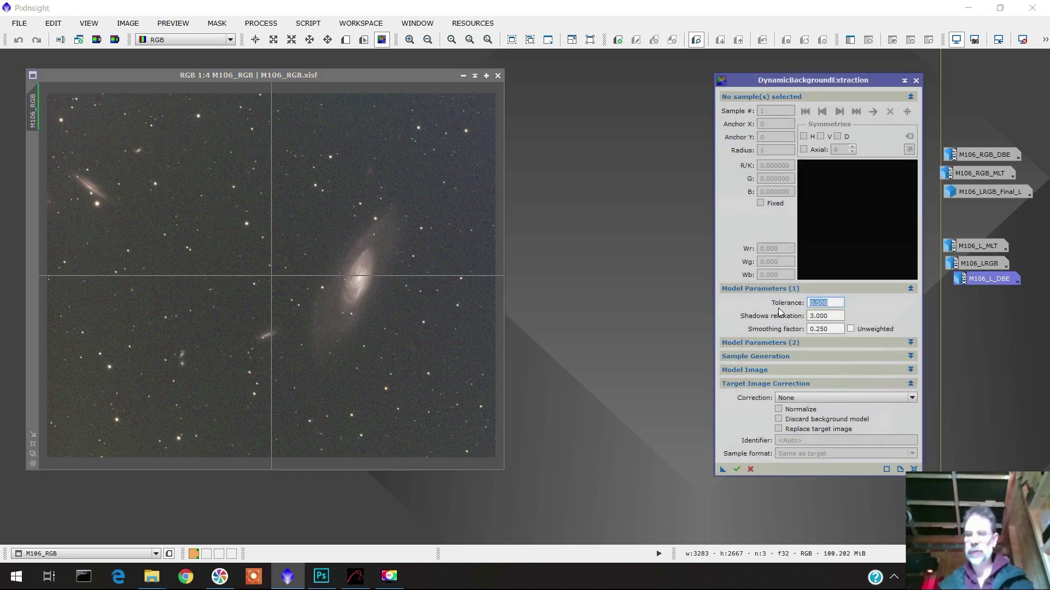
{"action": "type", "text": "2"}
{"action": "left_click_drag", "start_coordinate": [835, 315], "coordinate": [802, 317]}
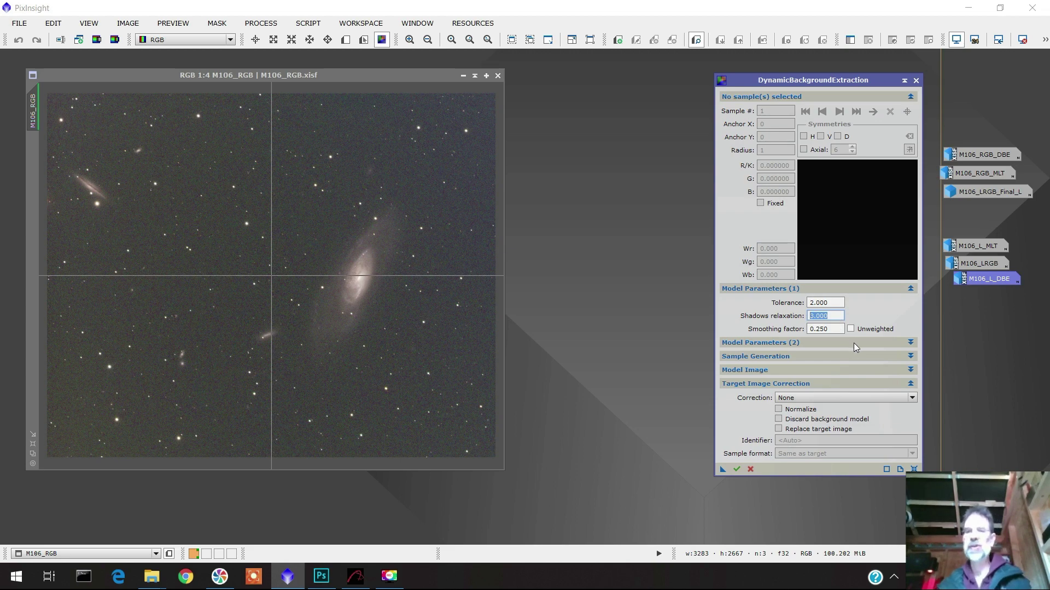
{"action": "type", "text": "6"}
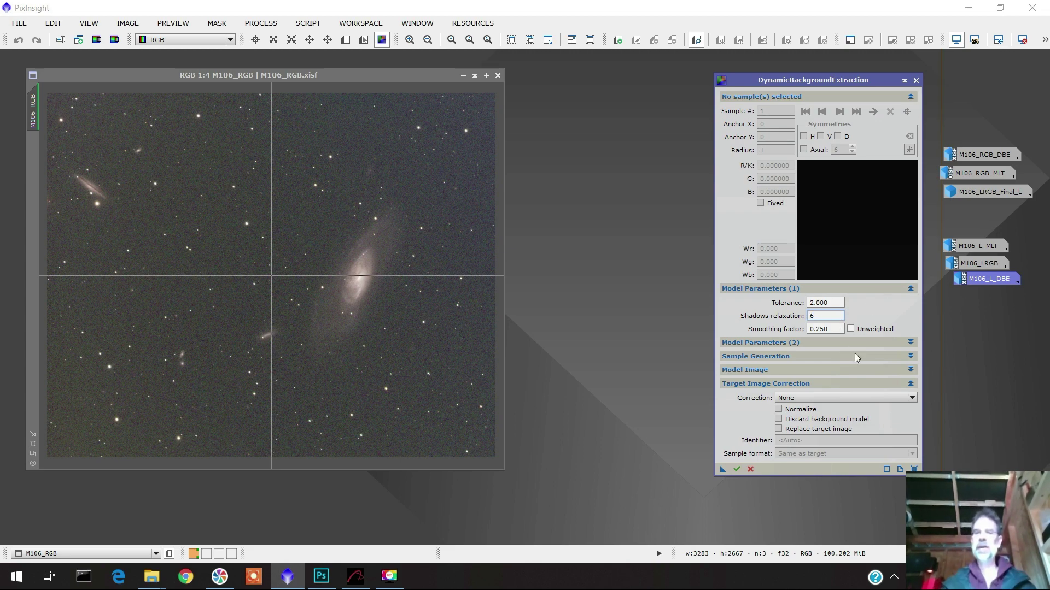
Step: Generate a grid of background samples with sample radius 98
{"action": "left_click", "coordinate": [903, 359]}
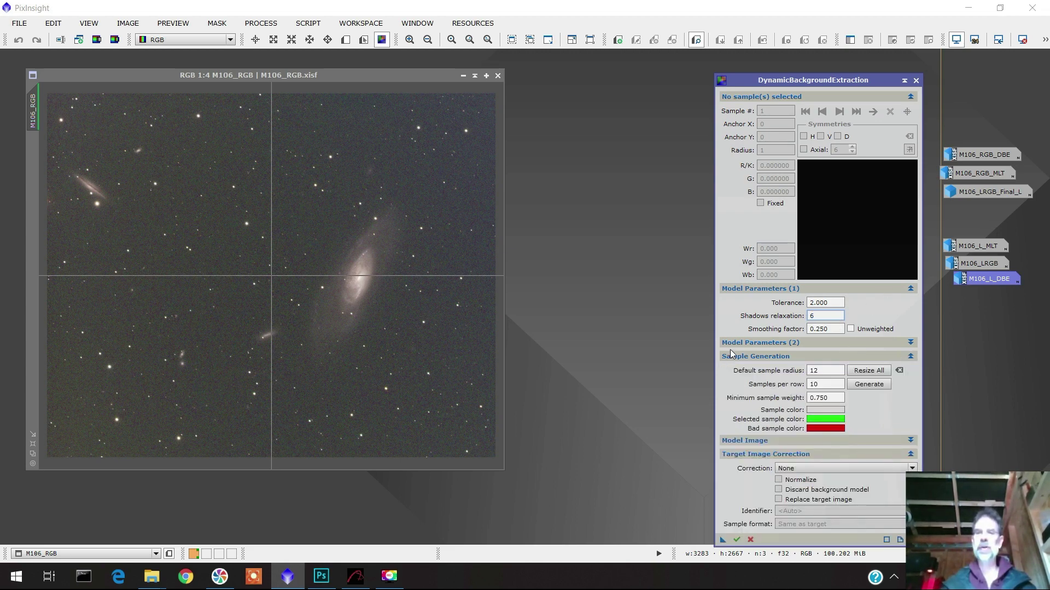
{"action": "double_click", "coordinate": [826, 370]}
{"action": "type", "text": "98"}
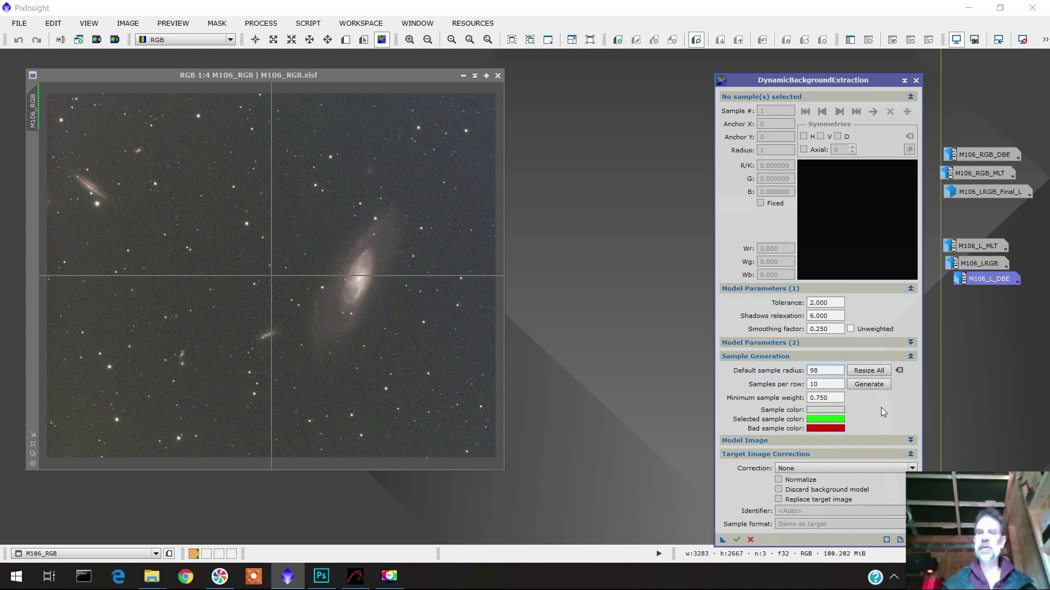
{"action": "left_click", "coordinate": [869, 385]}
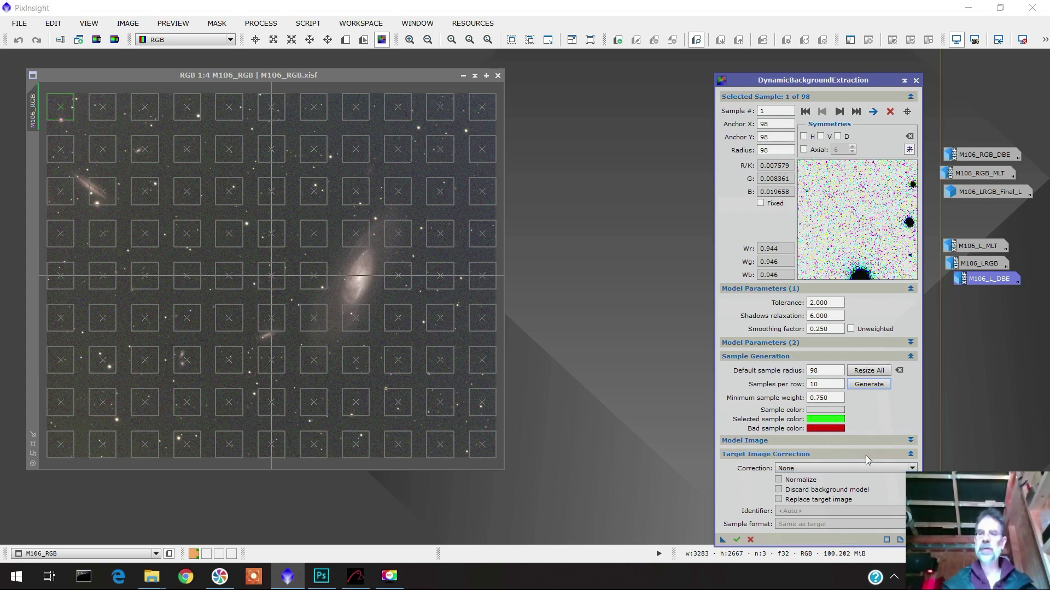
Step: Set DBE target image correction to Subtraction, then select the sample on the edge-on galaxy
{"action": "left_click", "coordinate": [903, 454]}
{"action": "left_click", "coordinate": [906, 455]}
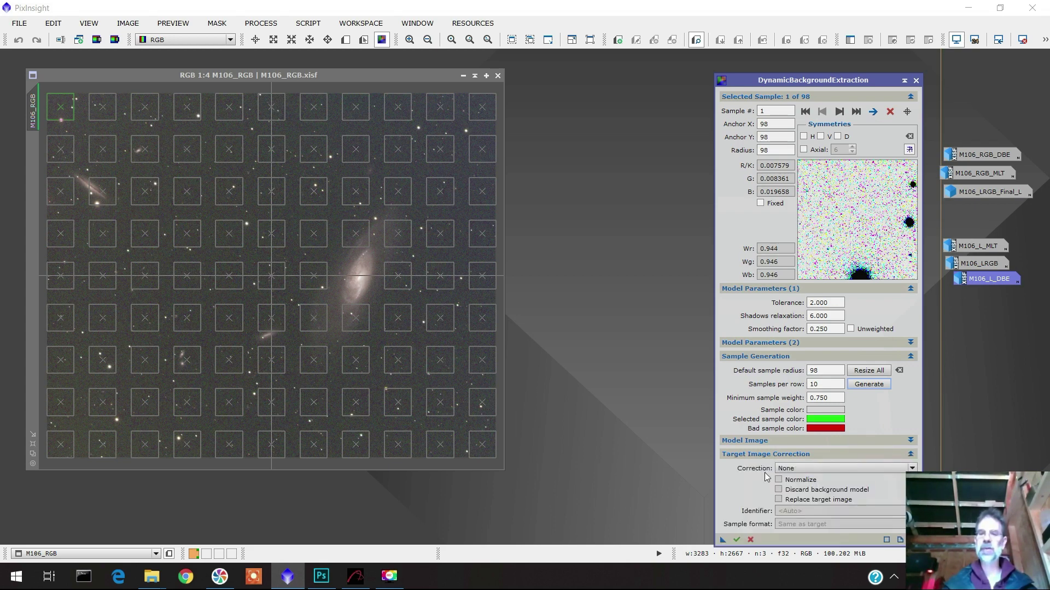
{"action": "left_click", "coordinate": [790, 469]}
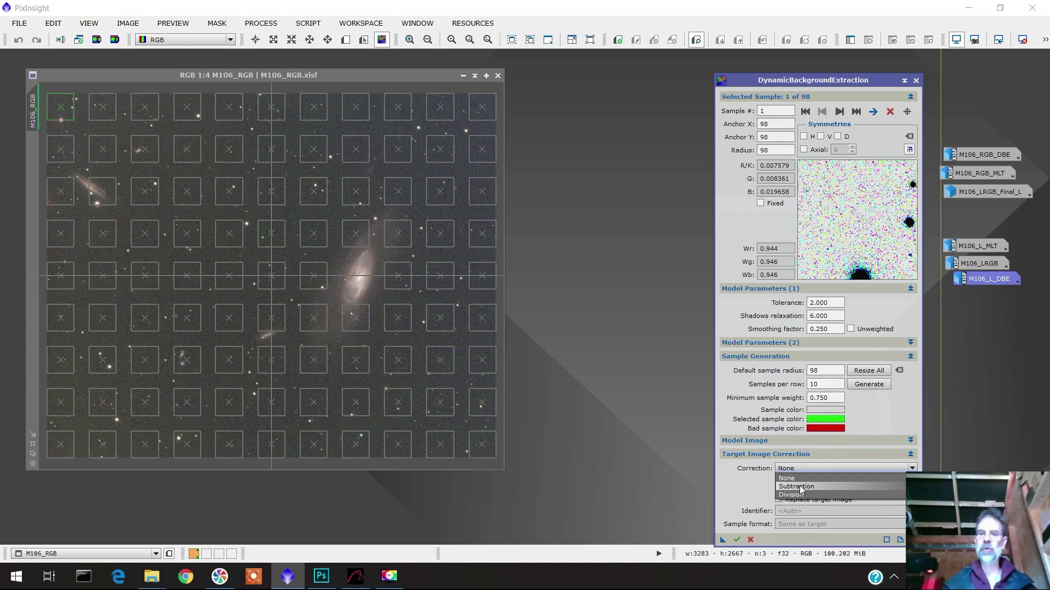
{"action": "left_click", "coordinate": [801, 487]}
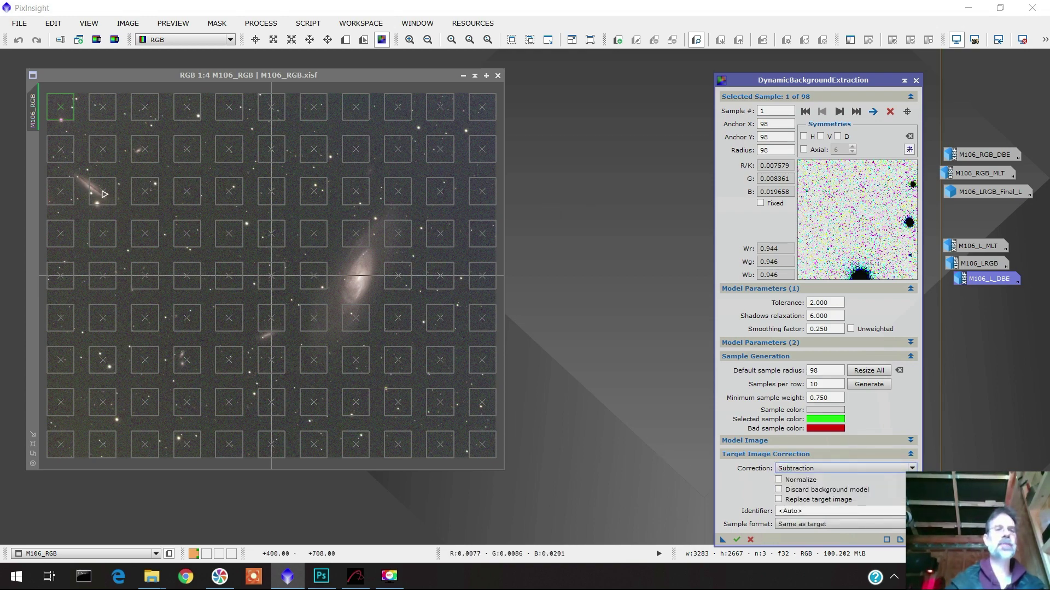
{"action": "left_click", "coordinate": [101, 196]}
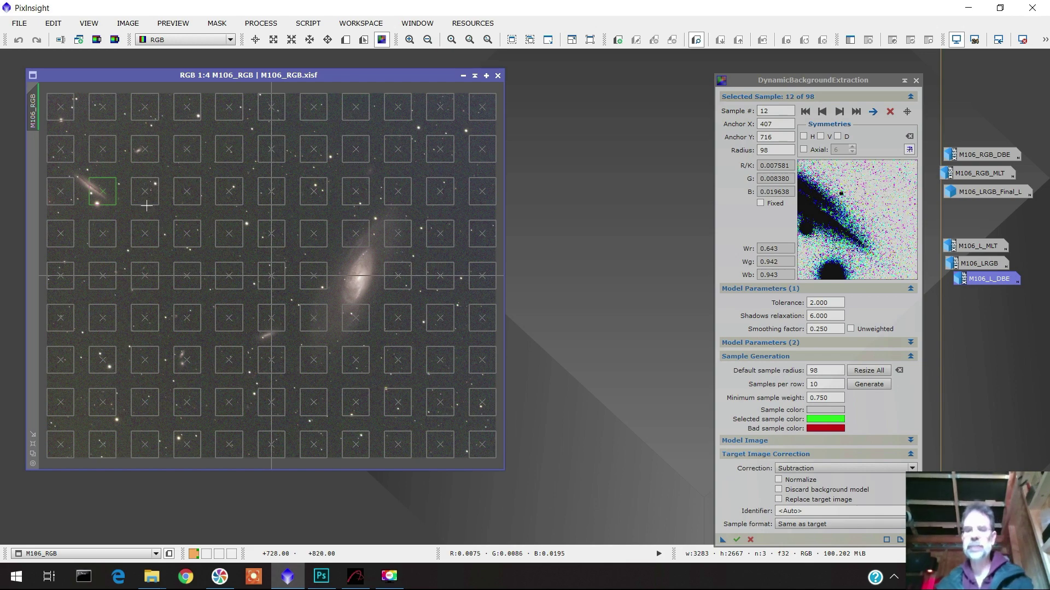
Step: Delete the samples on the edge-on galaxy and the main galaxy's arm, core, halo and lower end
{"action": "key", "text": "Delete"}
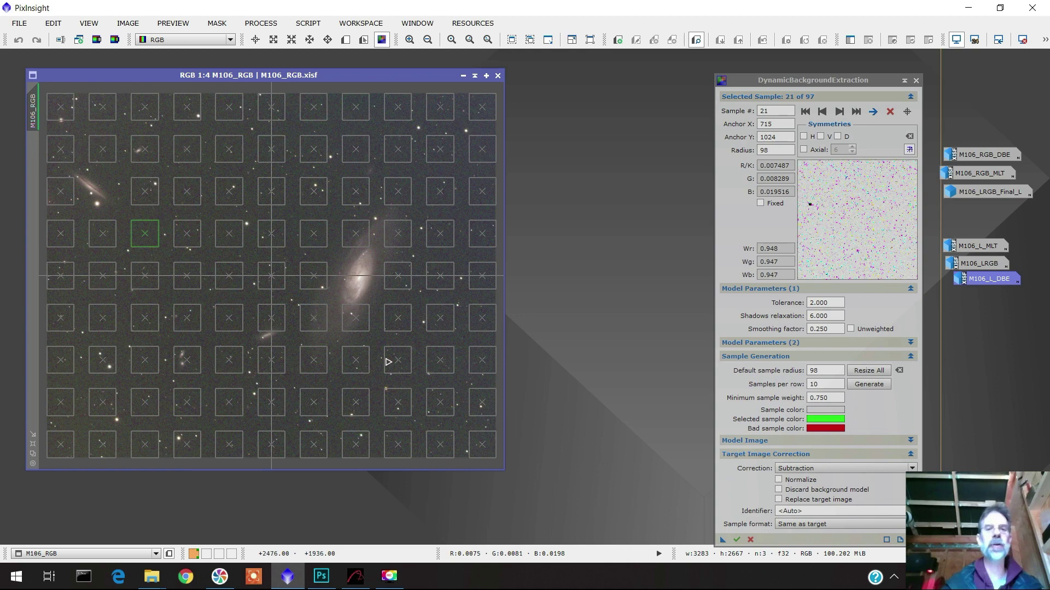
{"action": "left_click", "coordinate": [358, 240]}
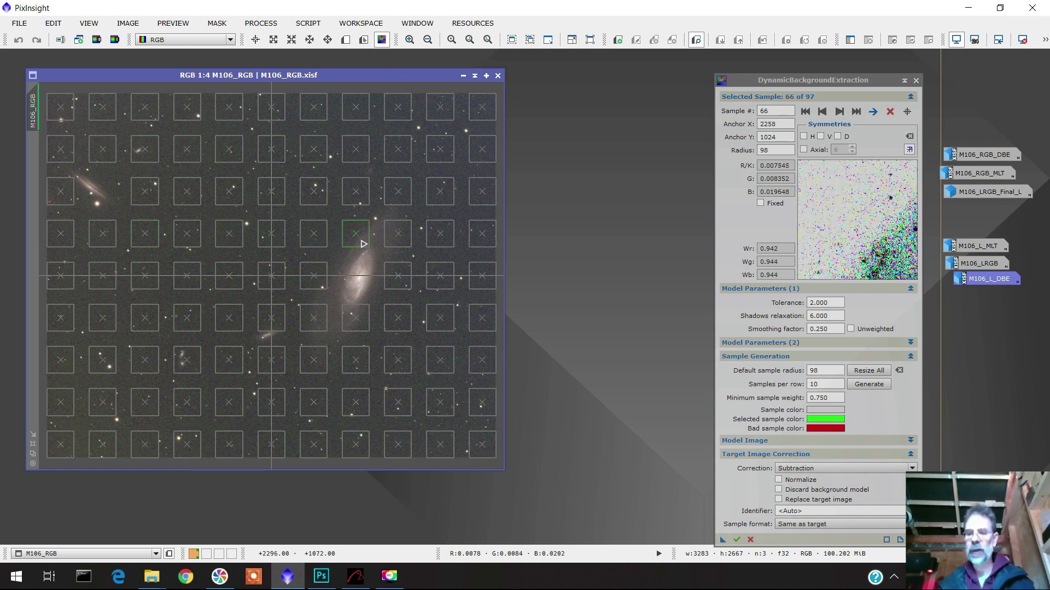
{"action": "key", "text": "Delete"}
{"action": "left_click", "coordinate": [402, 236]}
{"action": "key", "text": "Delete"}
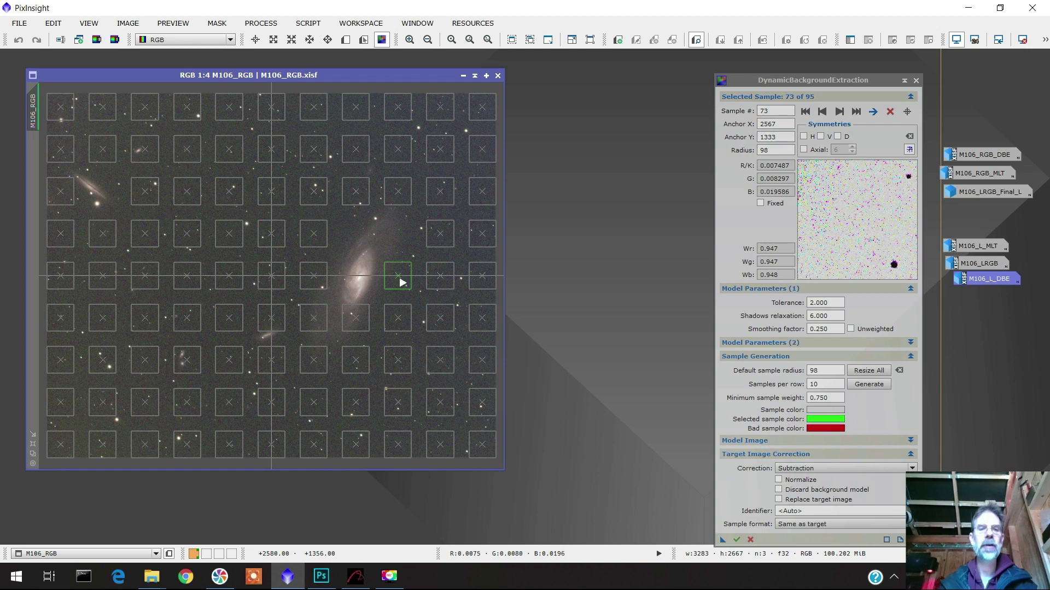
{"action": "key", "text": "Delete"}
{"action": "left_click_drag", "start_coordinate": [402, 319], "coordinate": [405, 306]}
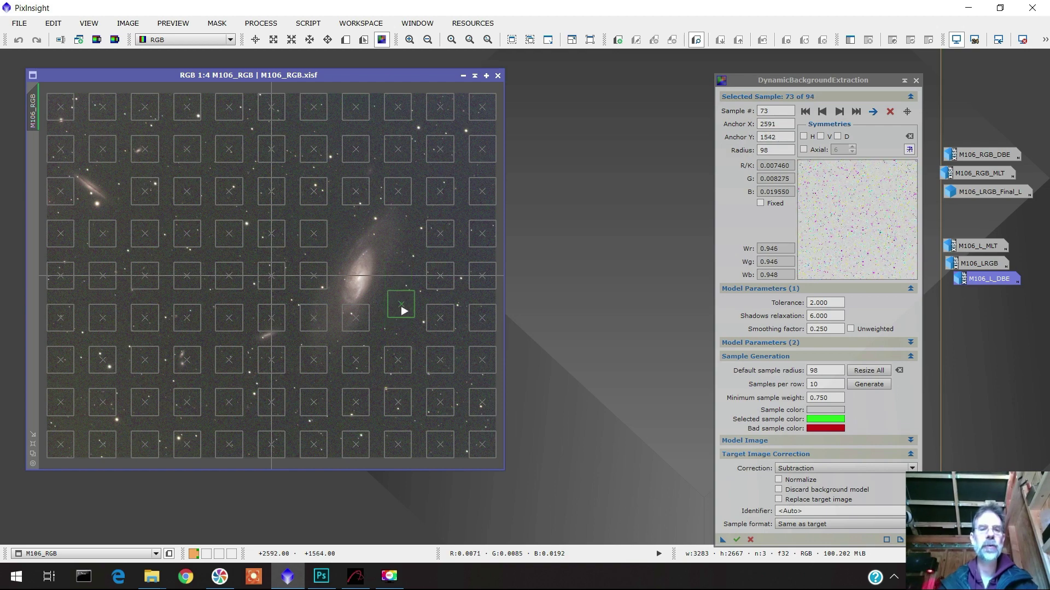
{"action": "left_click", "coordinate": [360, 319]}
{"action": "key", "text": "Delete"}
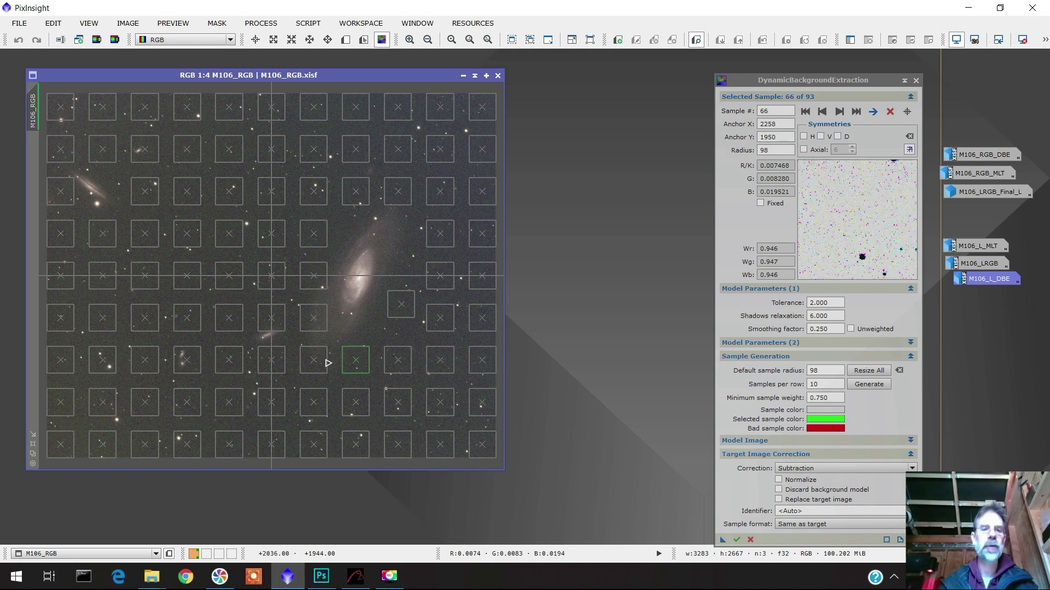
Step: Remove and shift a few more samples into open sky, then run DBE on the image
{"action": "left_click", "coordinate": [315, 363]}
{"action": "key", "text": "Delete"}
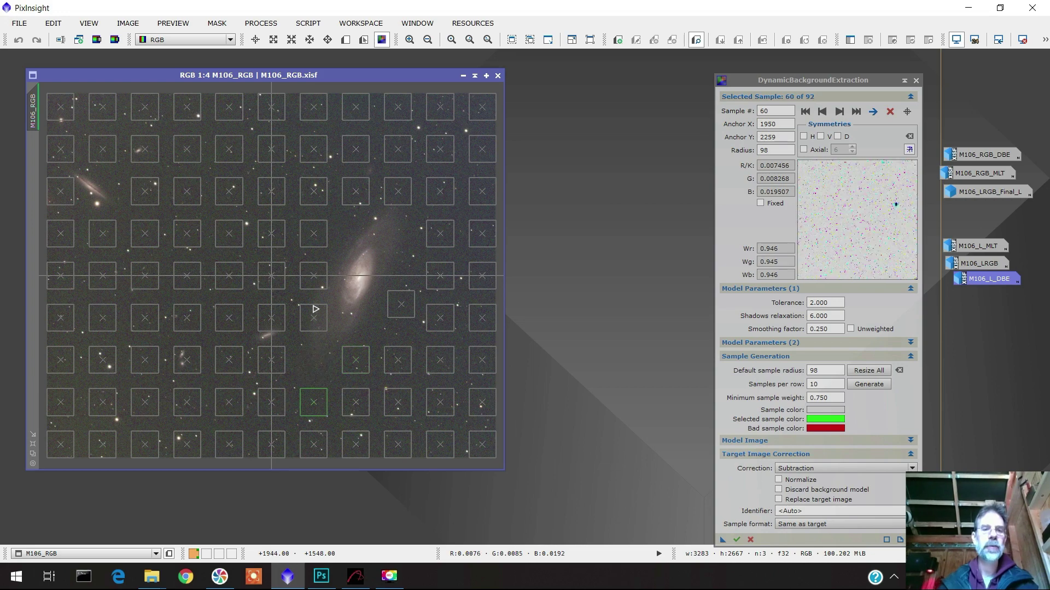
{"action": "left_click_drag", "start_coordinate": [315, 320], "coordinate": [312, 361]}
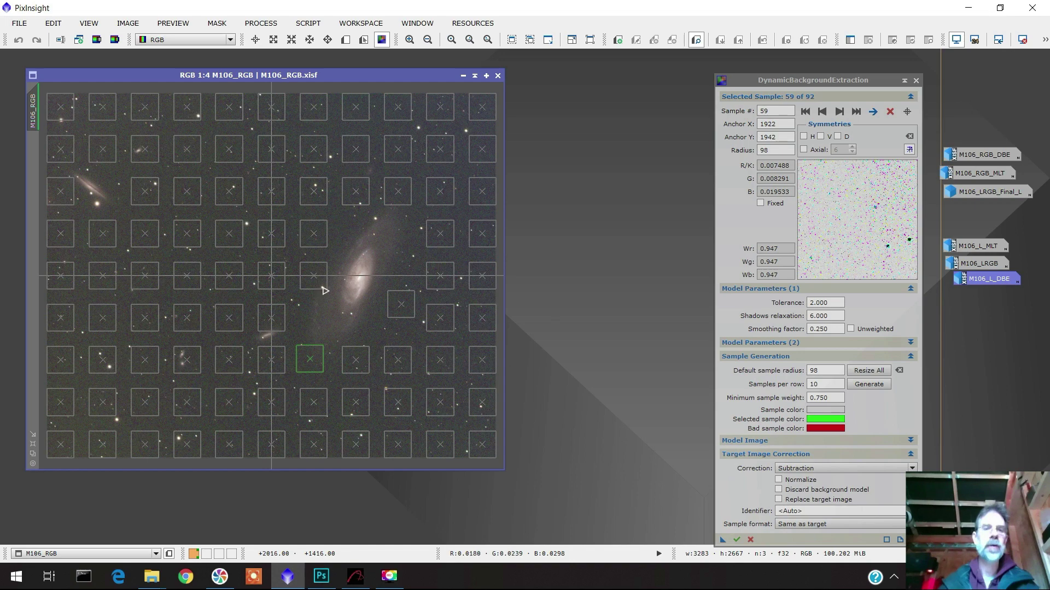
{"action": "left_click", "coordinate": [316, 277]}
{"action": "key", "text": "Delete"}
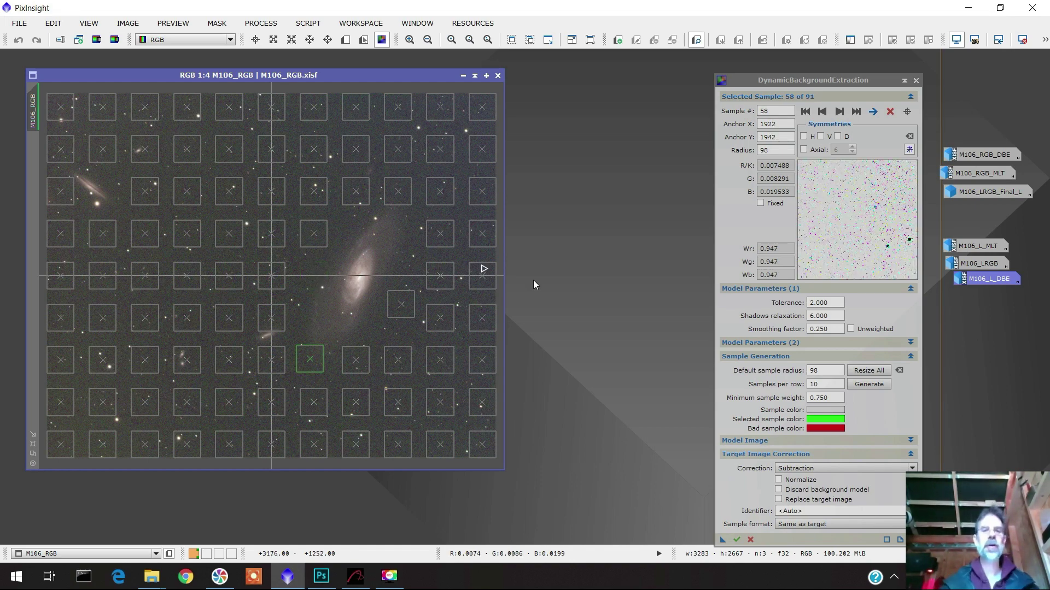
{"action": "left_click_drag", "start_coordinate": [311, 365], "coordinate": [314, 366]}
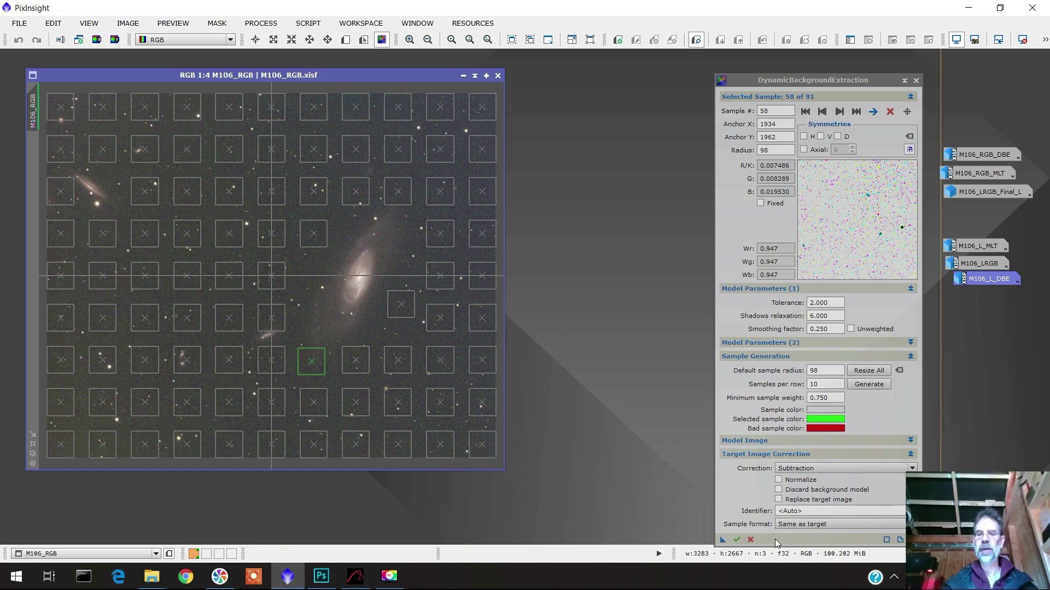
{"action": "left_click", "coordinate": [737, 540]}
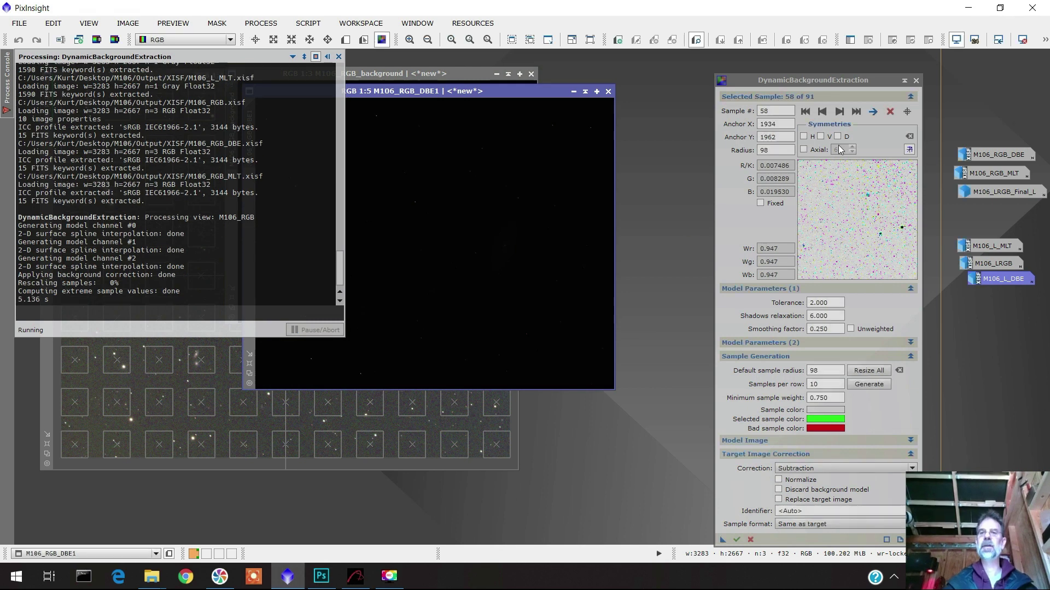
Step: Collapse the DBE panel, close the Process Console and reposition the M106_RGB_DBE1 window
{"action": "left_click", "coordinate": [904, 81]}
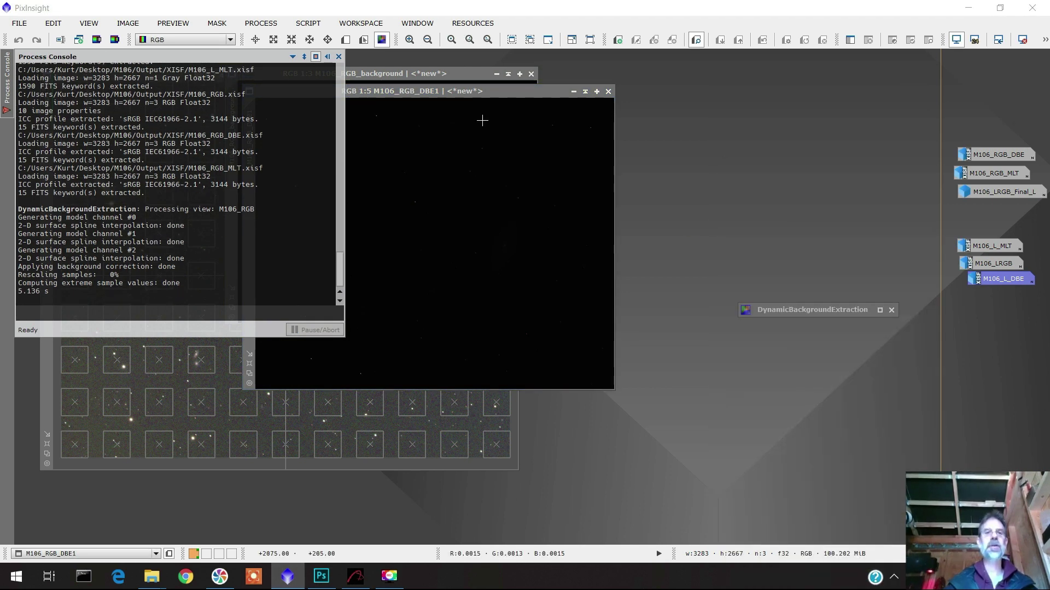
{"action": "left_click", "coordinate": [339, 57]}
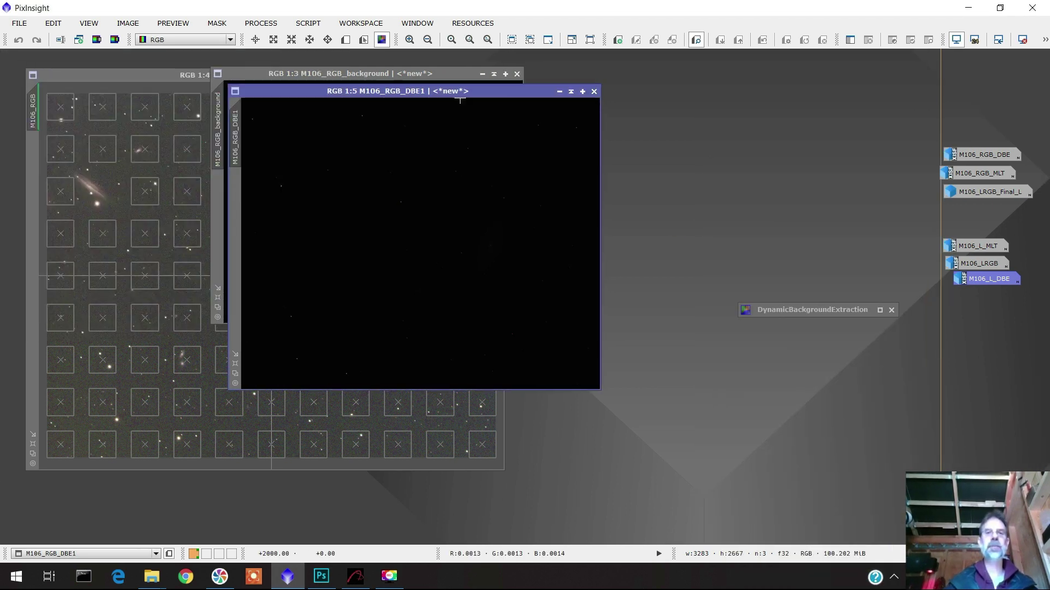
{"action": "left_click_drag", "start_coordinate": [462, 90], "coordinate": [331, 123]}
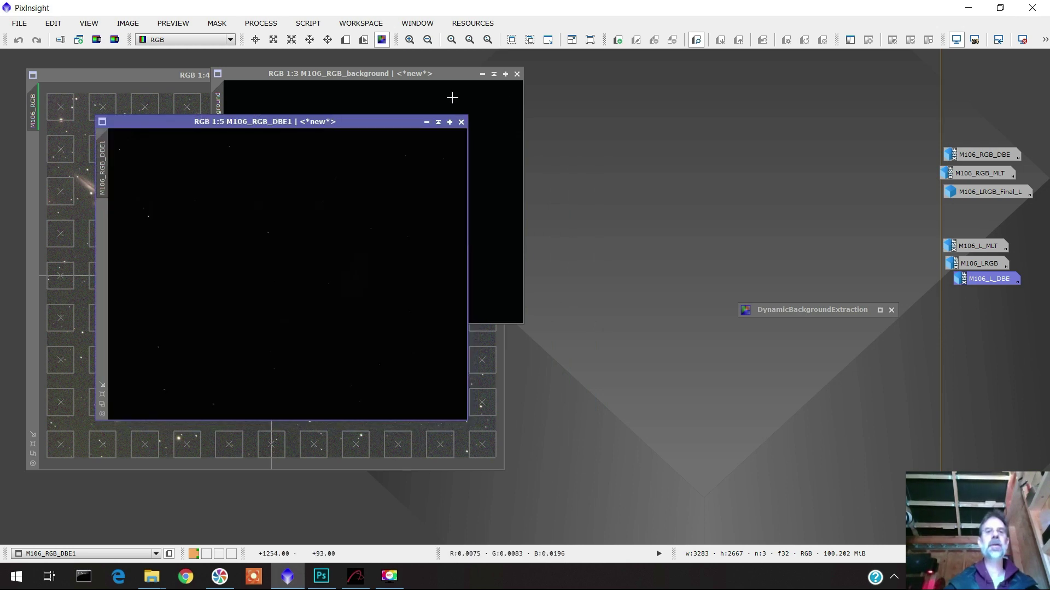
{"action": "key", "text": "ctrl+F12"}
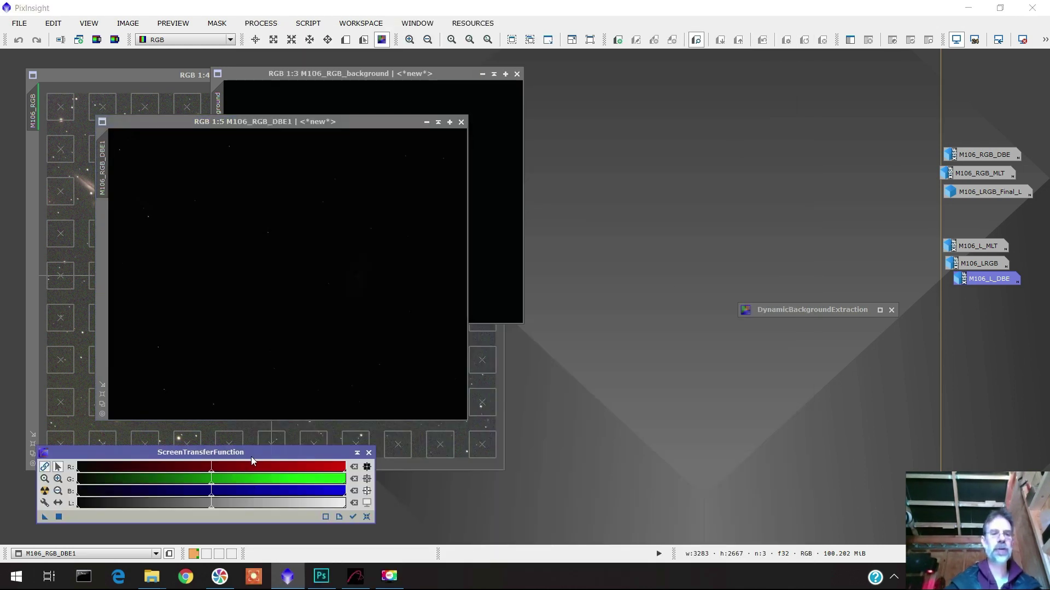
Step: Auto-stretch the M106_RGB_background model to inspect it, then close it
{"action": "left_click_drag", "start_coordinate": [252, 460], "coordinate": [283, 469]}
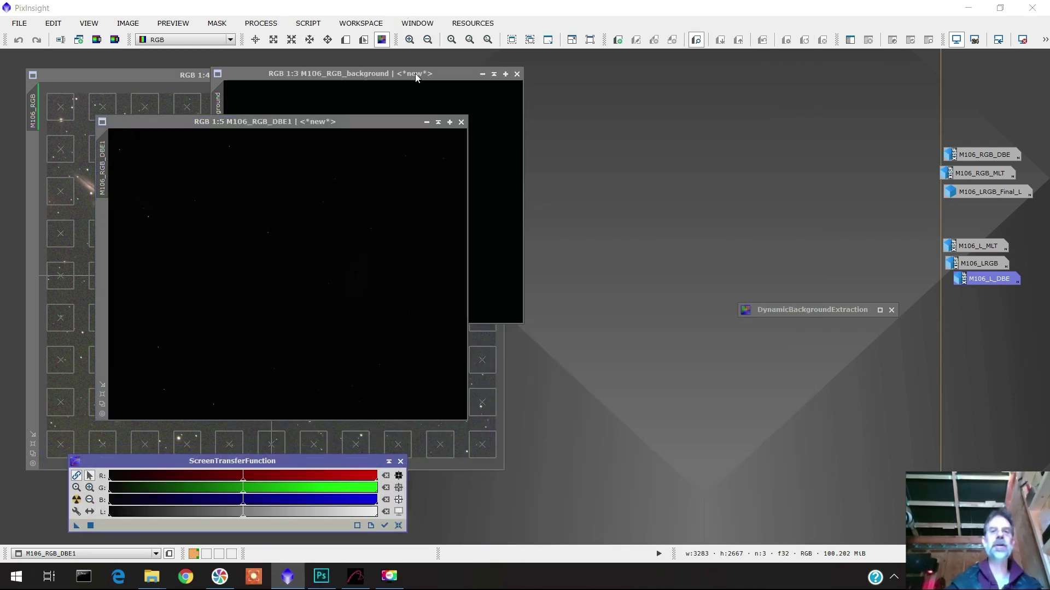
{"action": "left_click_drag", "start_coordinate": [416, 77], "coordinate": [415, 78]}
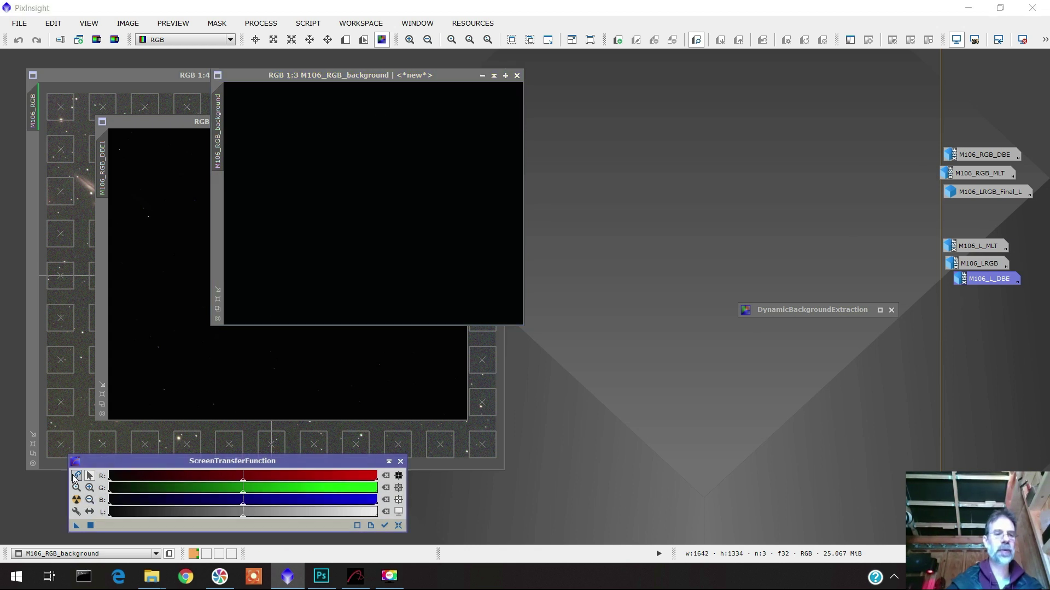
{"action": "left_click", "coordinate": [76, 500]}
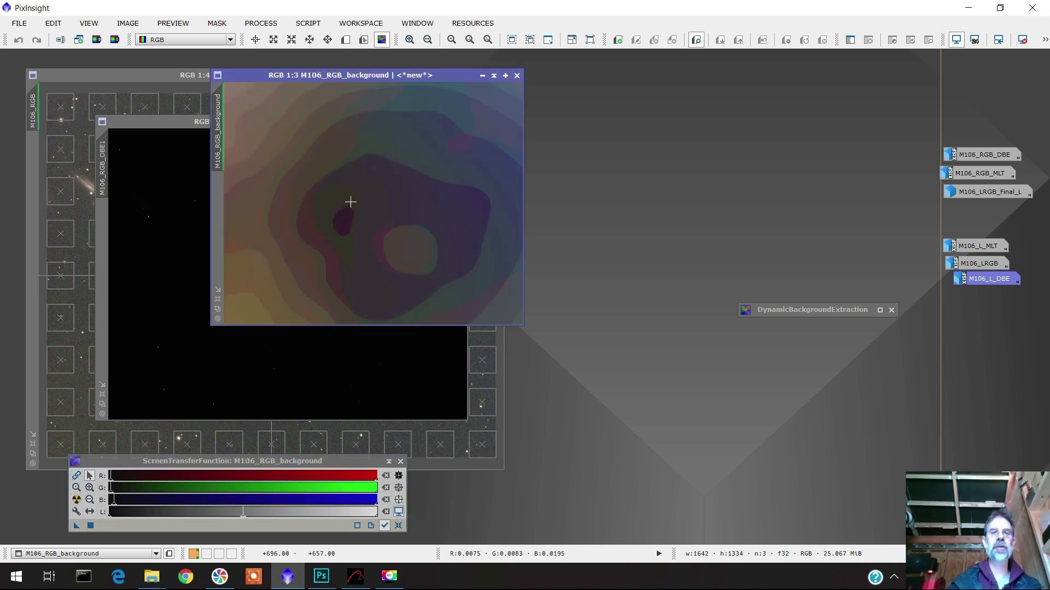
{"action": "left_click", "coordinate": [517, 75]}
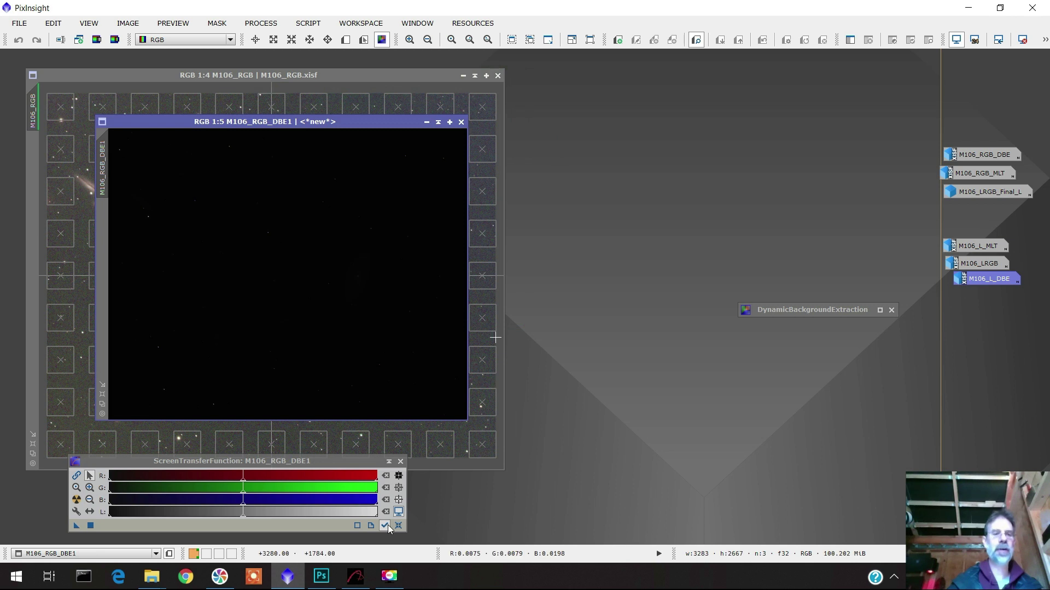
Step: Auto-stretch M106_RGB_DBE1 to reveal the galaxy, restore DBE, and switch to Photoshop
{"action": "left_click", "coordinate": [76, 500]}
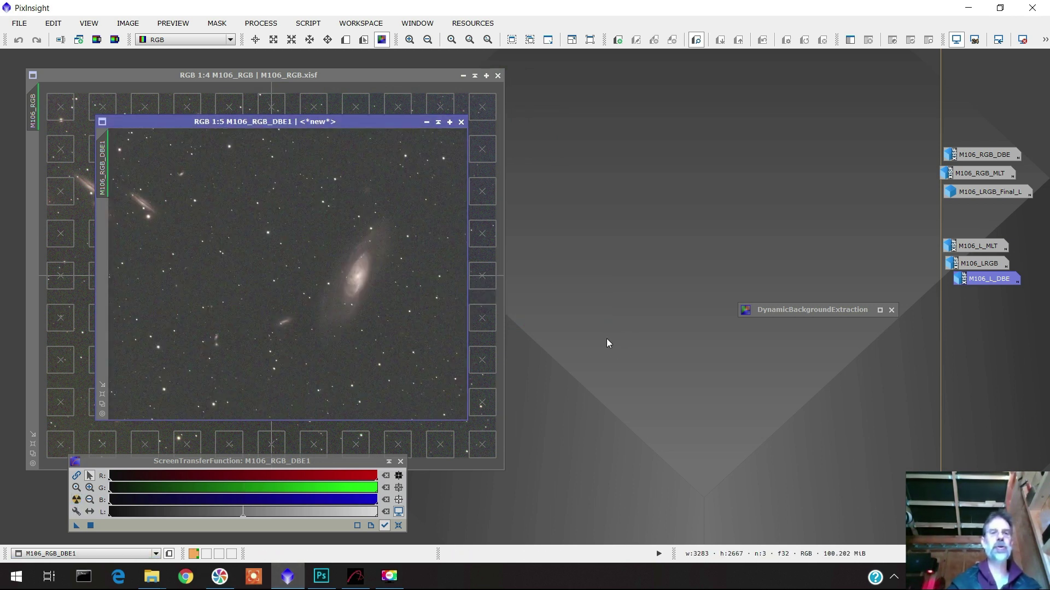
{"action": "left_click", "coordinate": [879, 310]}
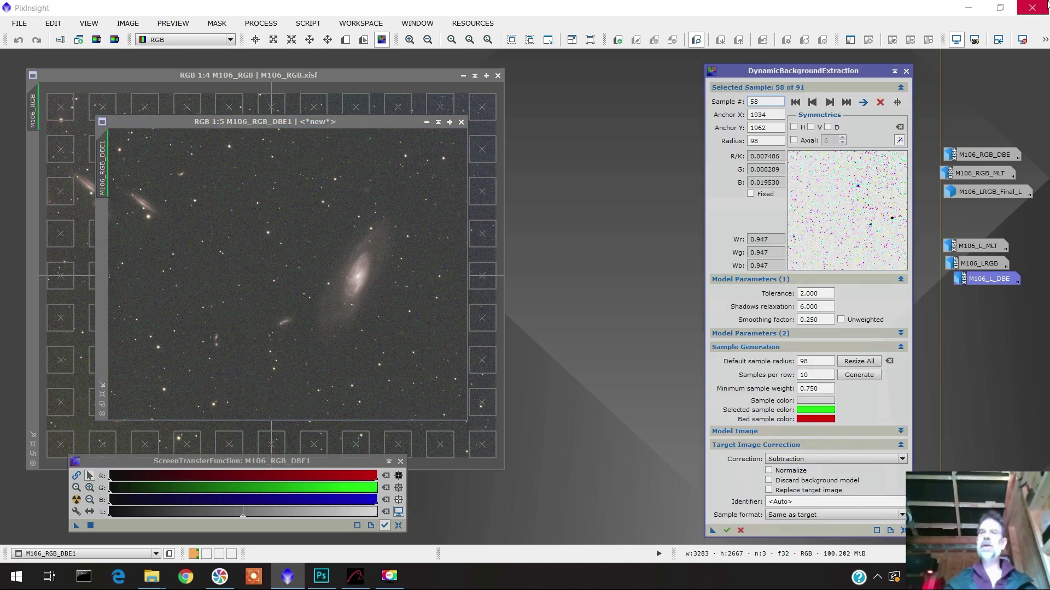
{"action": "left_click", "coordinate": [968, 10]}
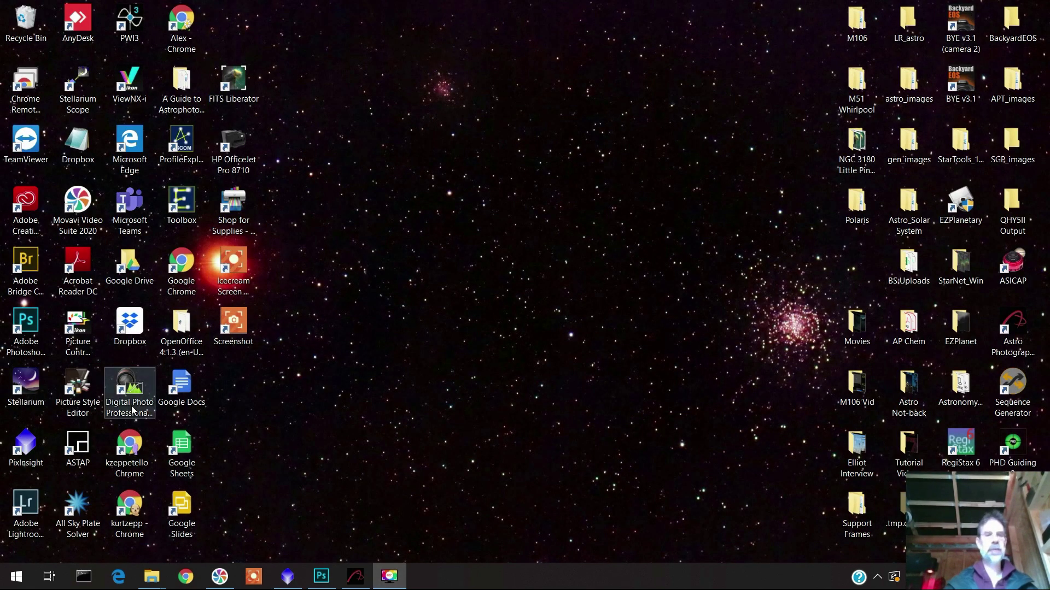
{"action": "left_click", "coordinate": [321, 578]}
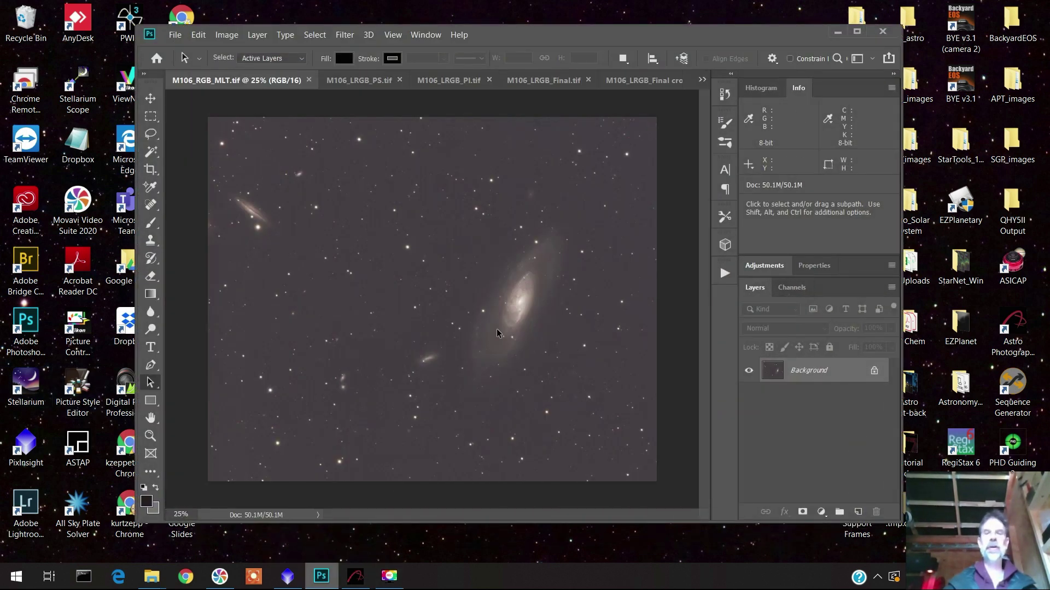
Step: Reposition Photoshop and view M106_LRGB_PS.tif, then M106_LRGB_PI.tif
{"action": "left_click_drag", "start_coordinate": [553, 33], "coordinate": [480, 21]}
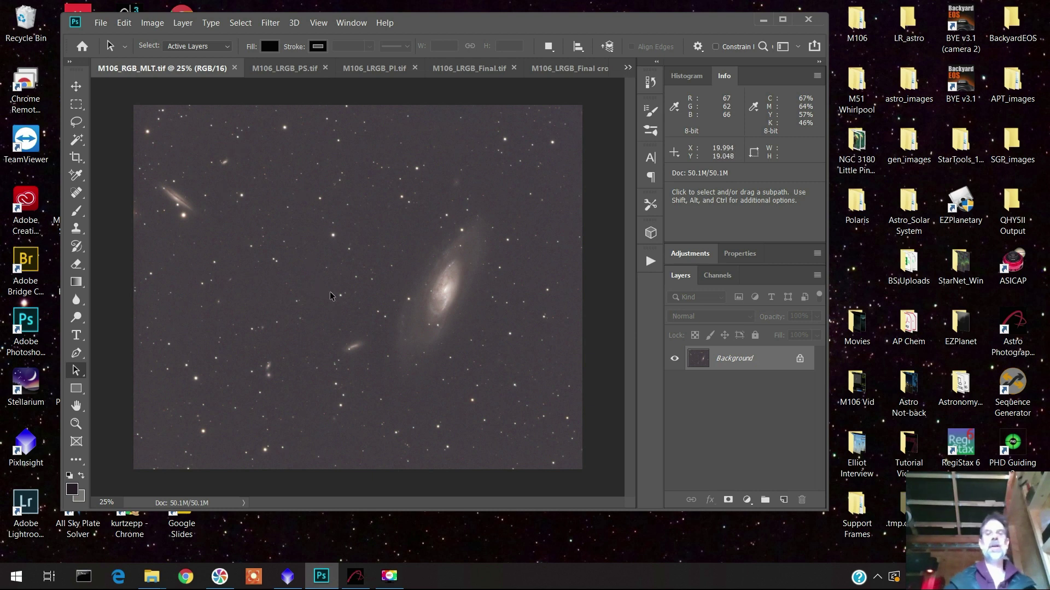
{"action": "left_click", "coordinate": [280, 73]}
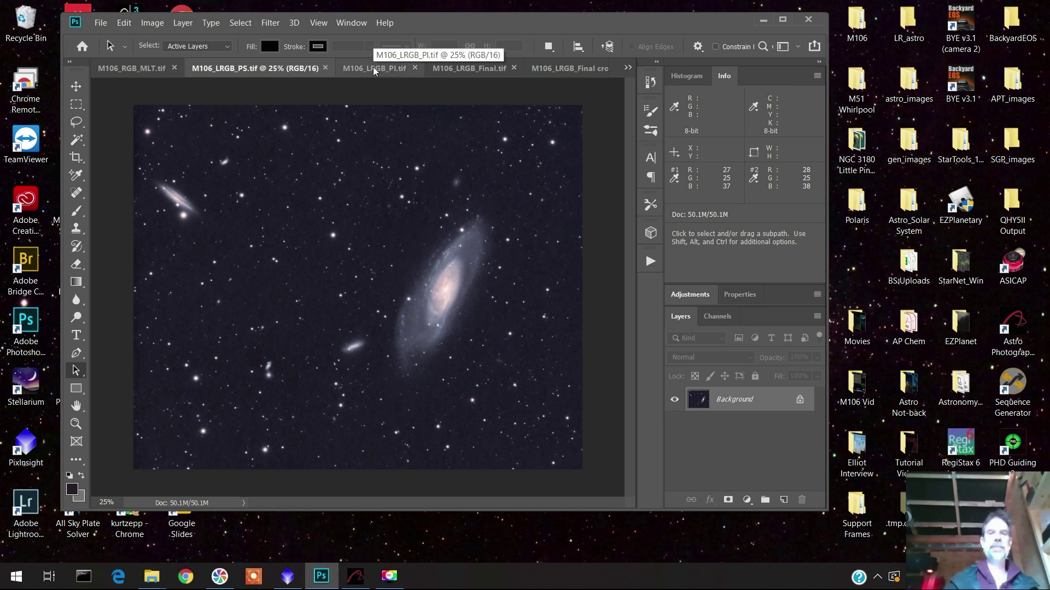
{"action": "left_click", "coordinate": [374, 72]}
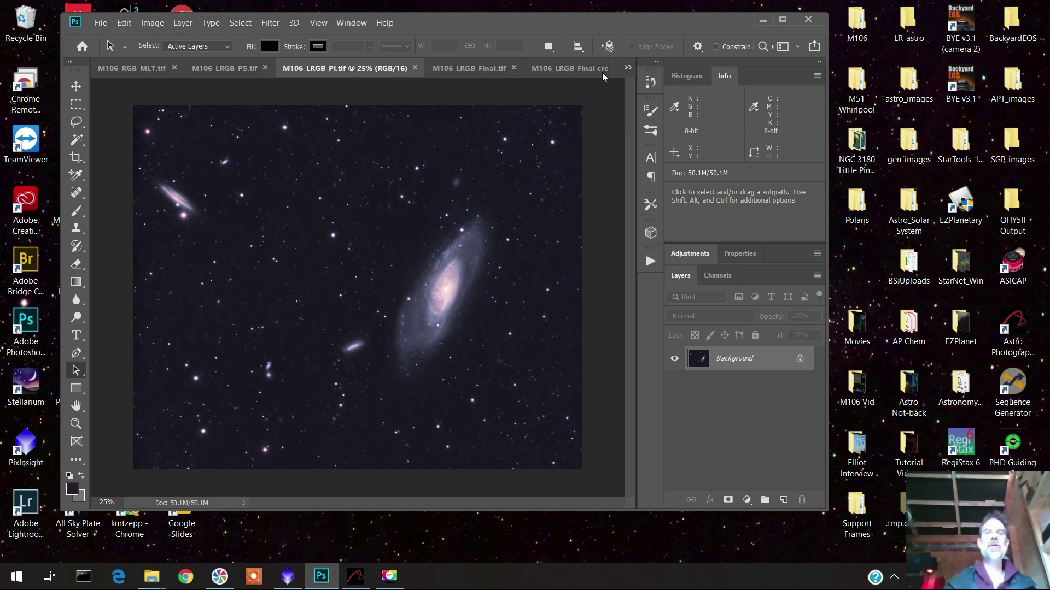
Step: View M106_LRGB_Final.tif, then M106_LRGB_Final crop.tif
{"action": "left_click", "coordinate": [464, 71]}
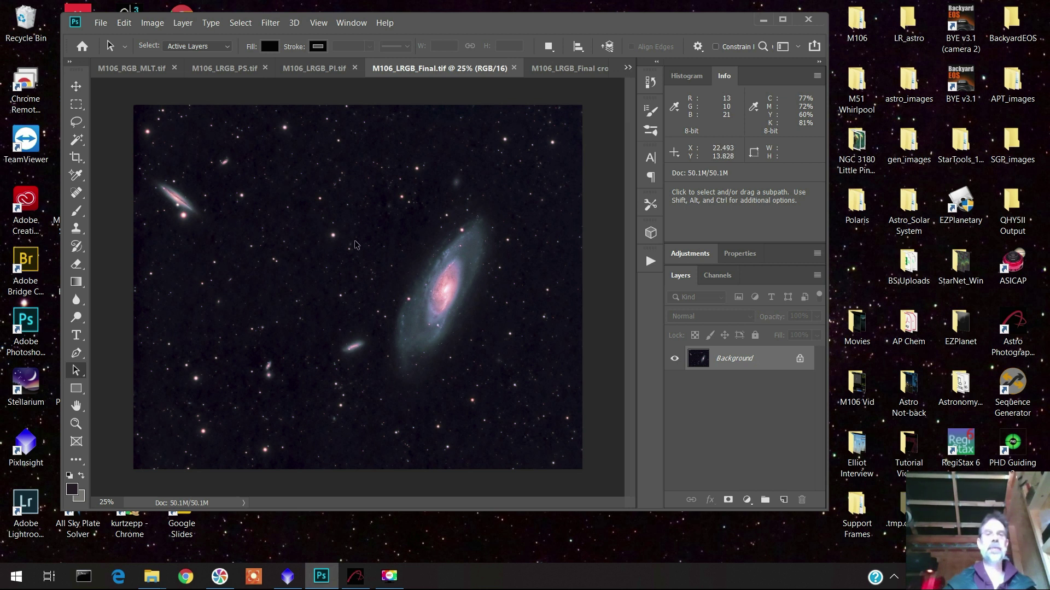
{"action": "left_click", "coordinate": [552, 69]}
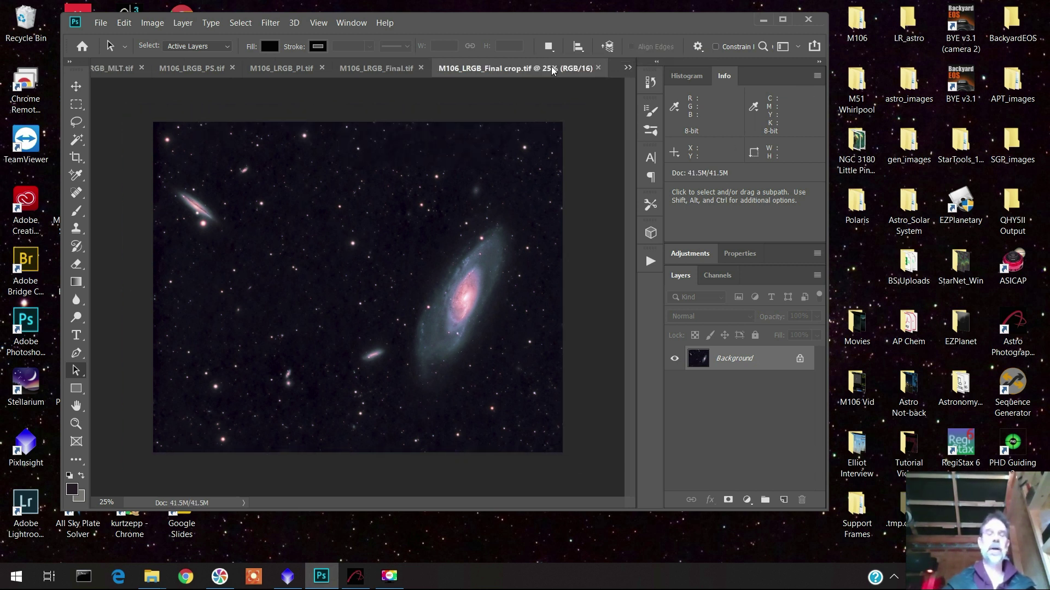
Step: Compare the uncropped M106_LRGB_Final.tif with M106_LRGB_Final crop.tif, ending on the crop
{"action": "left_click", "coordinate": [396, 76]}
{"action": "left_click", "coordinate": [525, 69]}
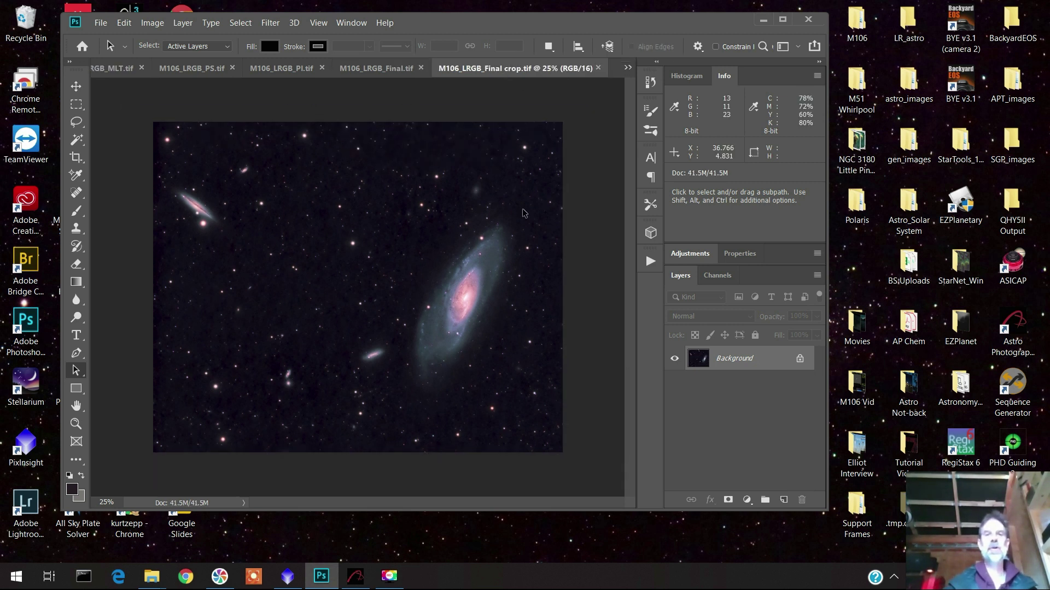